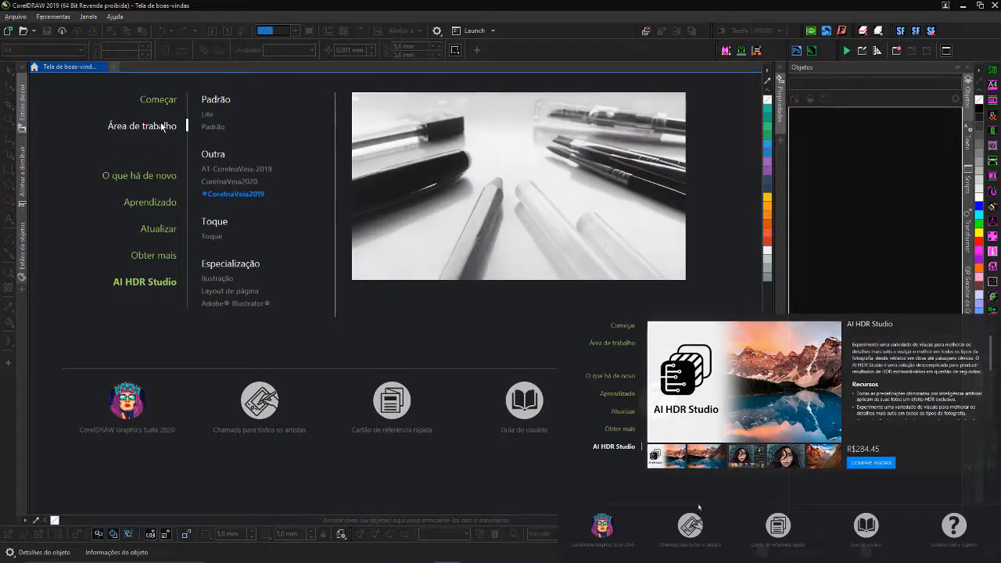
# - Browse the welcome screen's what's new, learning, upgrade, get more and AI HDR Studio sections
pyautogui.click(153, 185)
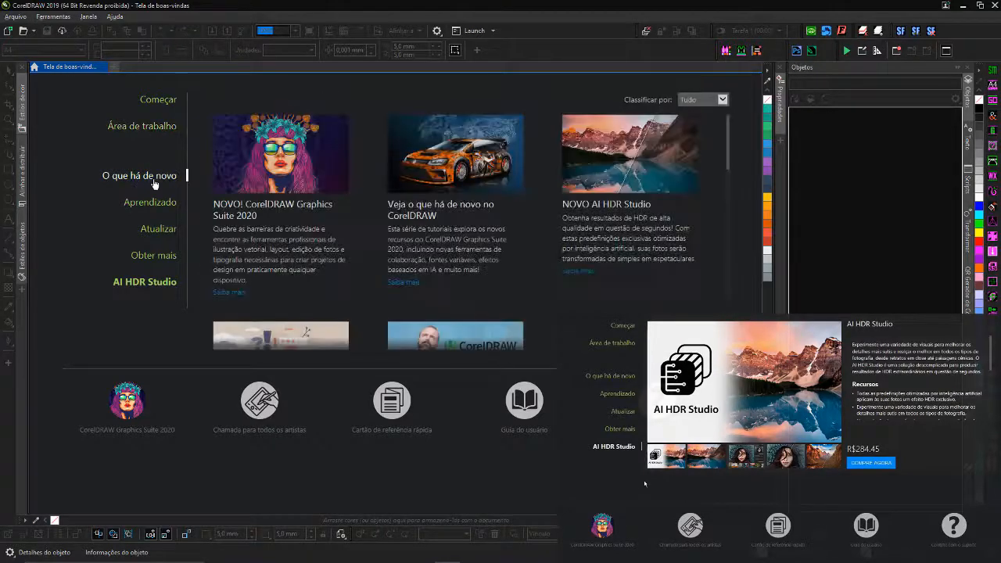
pyautogui.click(150, 205)
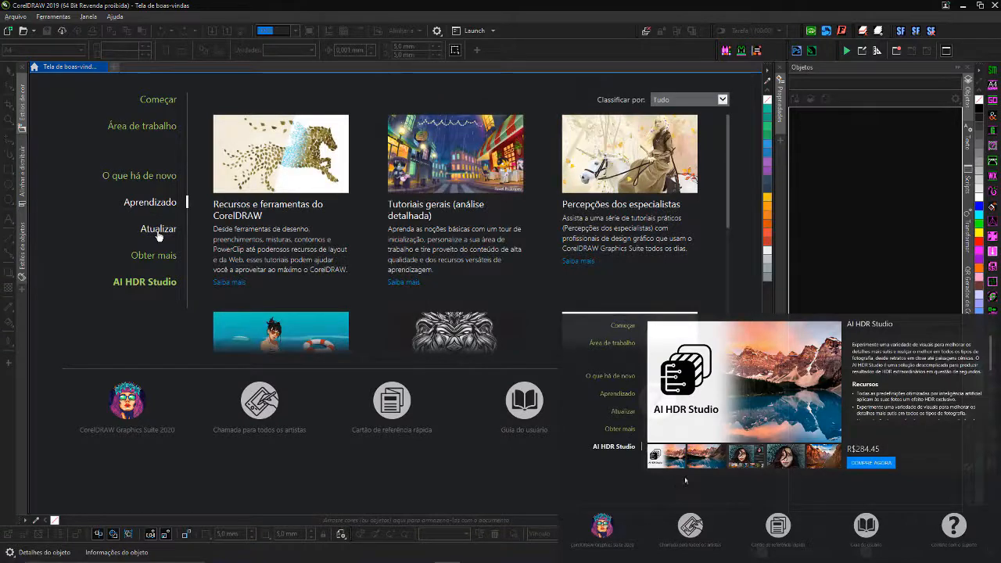
pyautogui.click(158, 232)
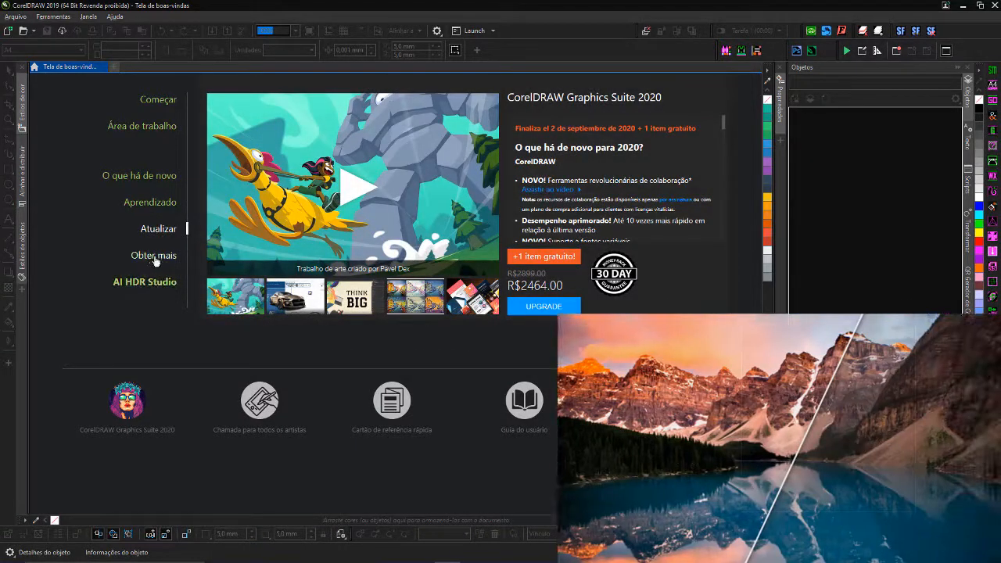
pyautogui.click(154, 256)
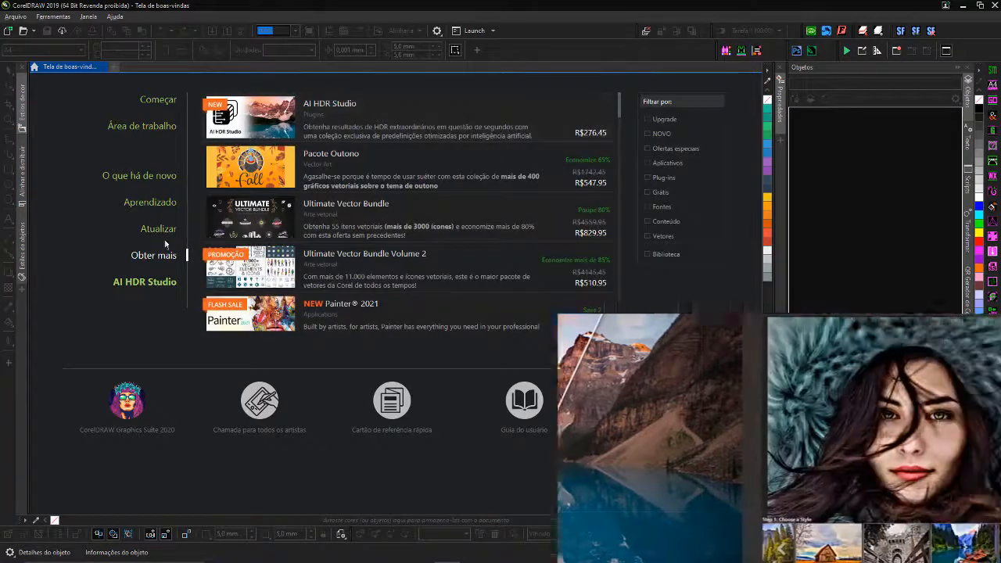
pyautogui.click(156, 286)
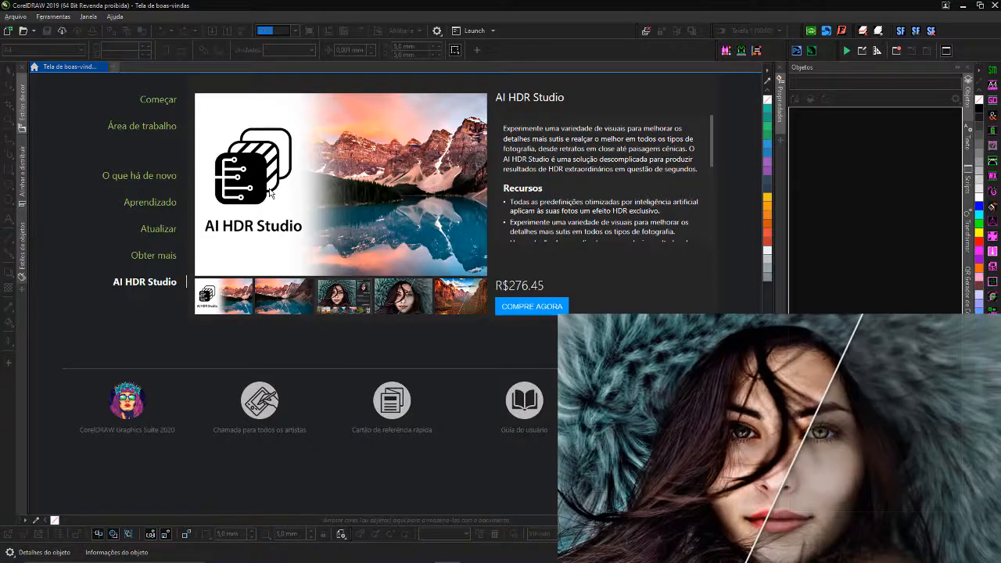
# - Capture the AI HDR Studio logo area of the screen and copy it to the clipboard
pyautogui.press('Print')
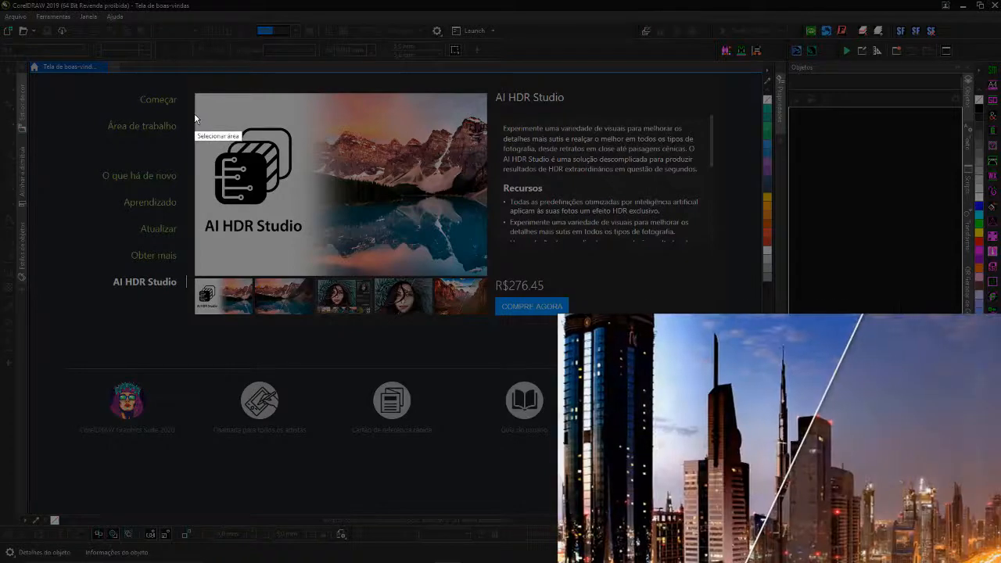
pyautogui.moveTo(194, 113); pyautogui.dragTo(213, 126)
pyautogui.moveTo(248, 181); pyautogui.dragTo(309, 235)
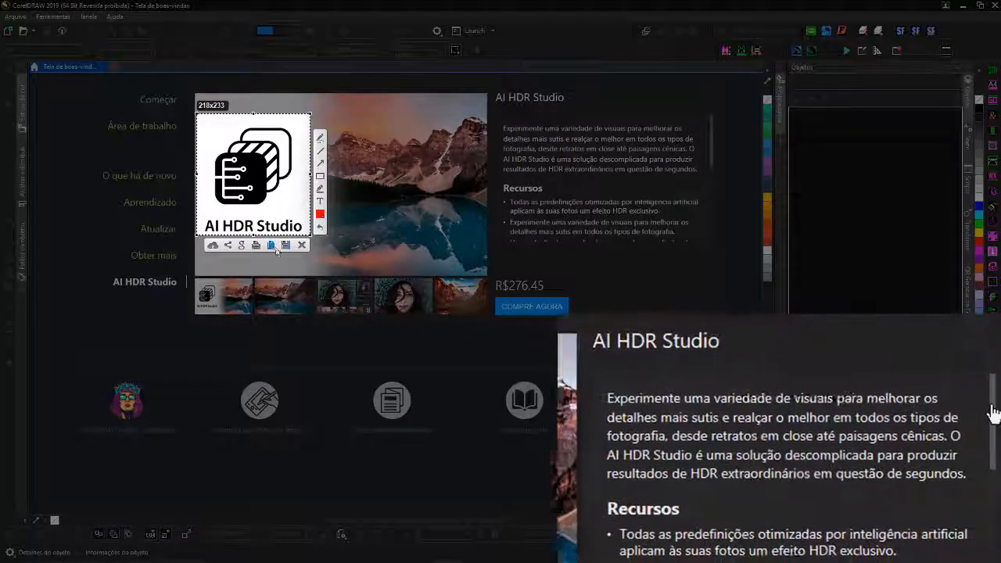
pyautogui.click(271, 246)
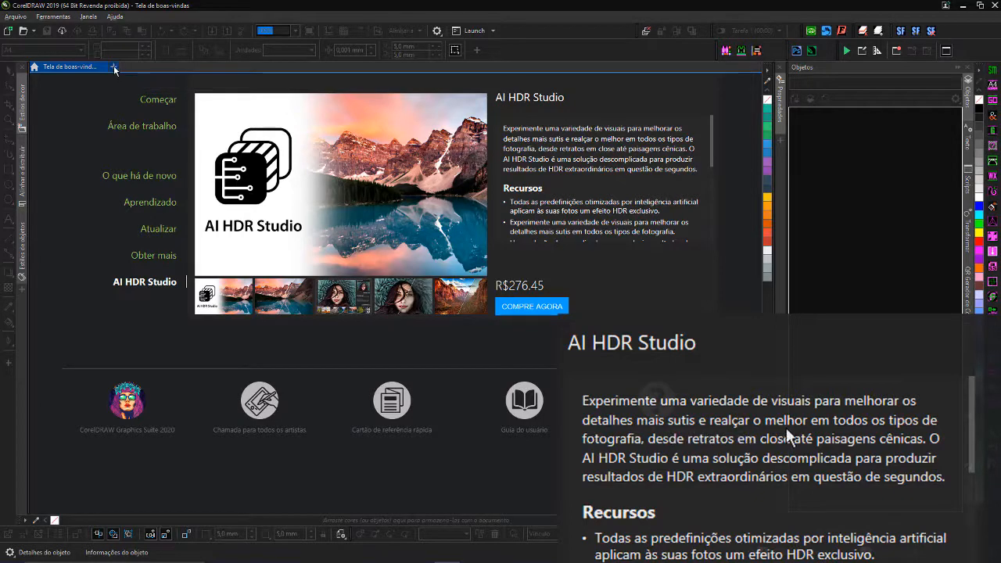
# - Create a 1280 × 720 px RGB document at 300 dpi, insert the captured logo, and lock the bitmap used for tracing
pyautogui.hotkey('ctrl', 'n')
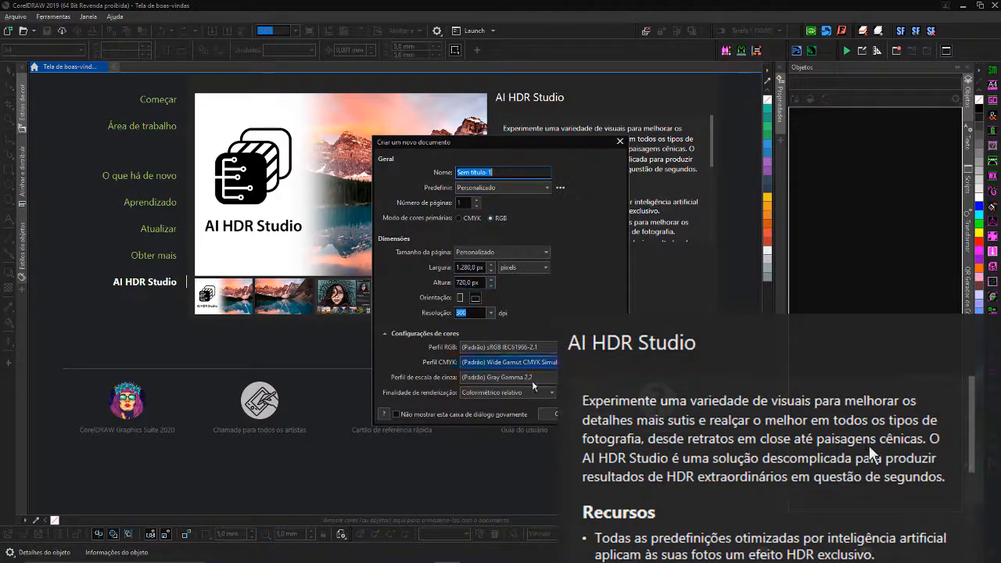
pyautogui.click(550, 414)
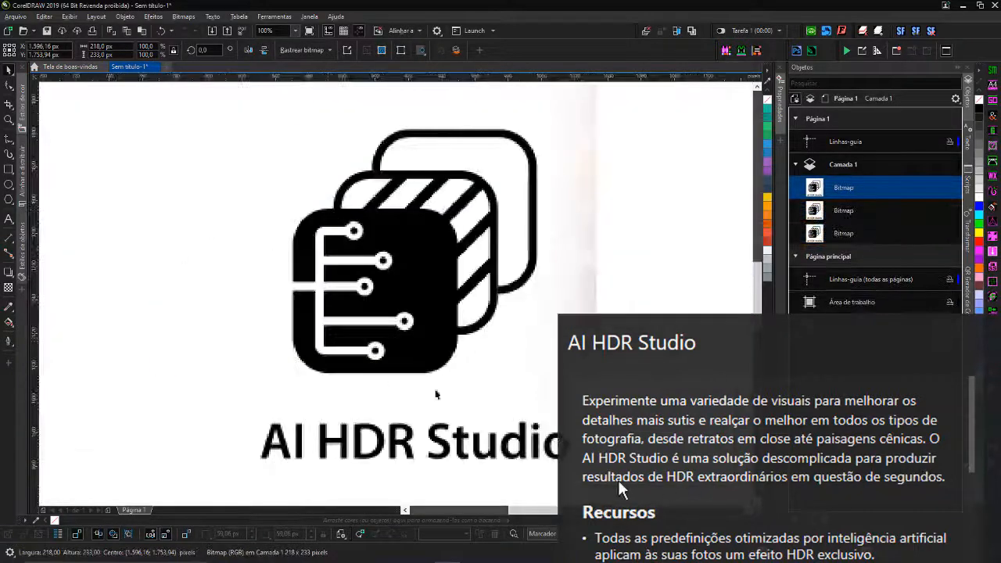
pyautogui.rightClick(377, 245)
pyautogui.click(447, 380)
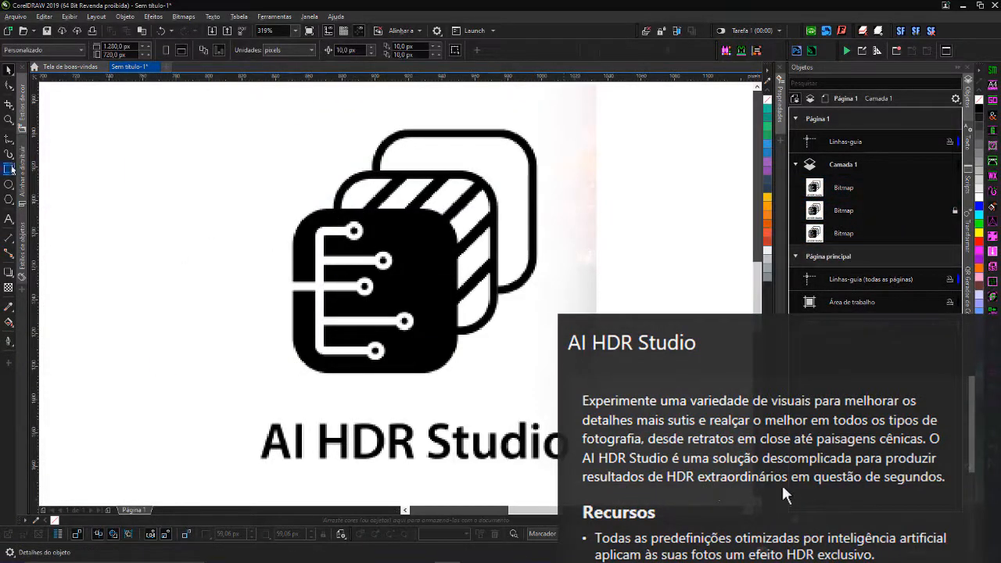
# - Place a horizontal guideline on the black square's upper edge and a vertical guideline on its left edge
pyautogui.click(10, 168)
pyautogui.moveTo(326, 76); pyautogui.dragTo(326, 207)
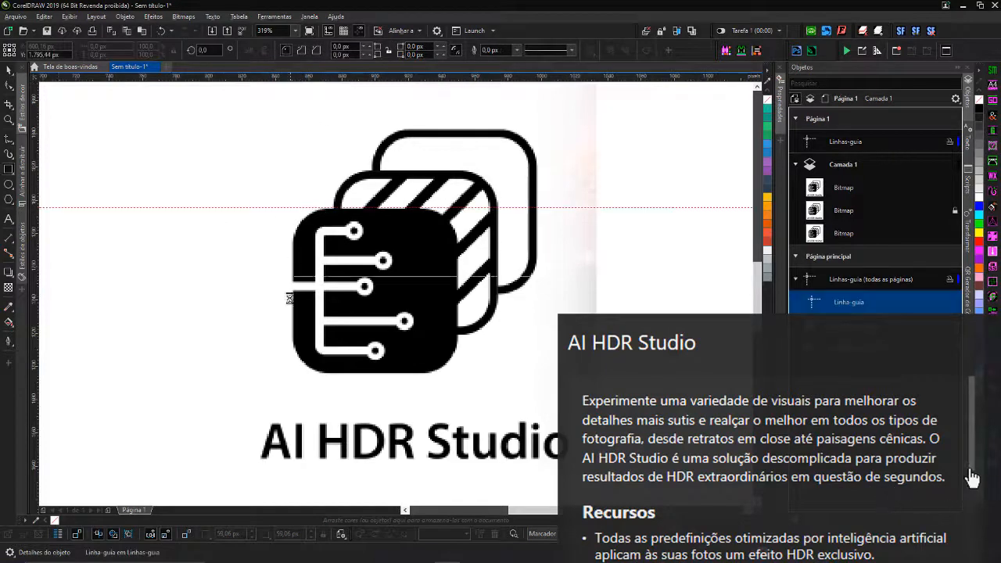
pyautogui.scroll(4, 289, 298)
pyautogui.moveTo(33, 298); pyautogui.dragTo(294, 298)
pyautogui.scroll(-5, 297, 248)
pyautogui.scroll(6, 70, 284)
pyautogui.click(9, 70)
pyautogui.scroll(-5, 313, 258)
pyautogui.scroll(2, 228, 244)
# - Draw a rectangle about 99 px square over the black shape, with a Sun Flower yellow outline and corners rounded about 23 px
pyautogui.click(10, 168)
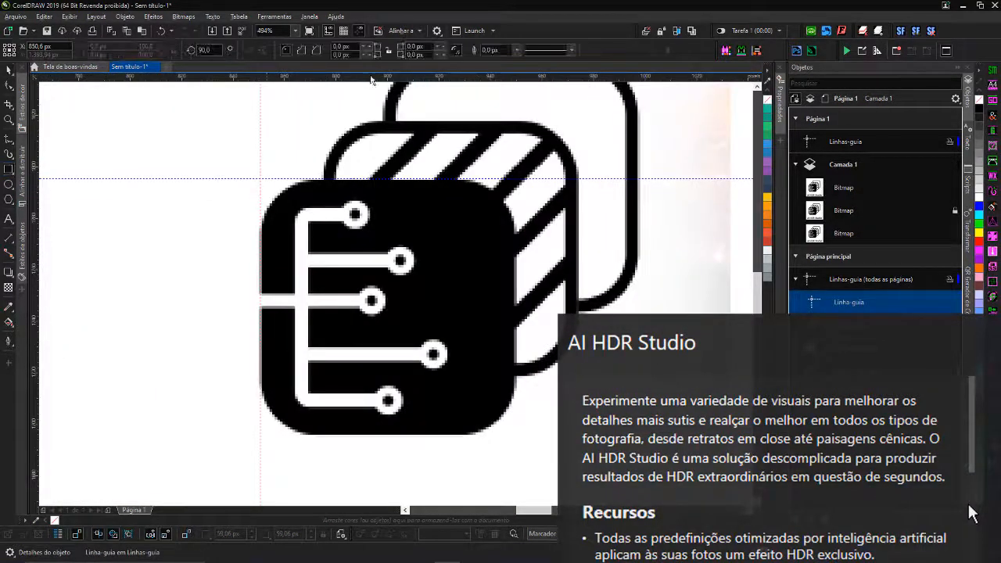
pyautogui.moveTo(259, 177); pyautogui.dragTo(517, 435)
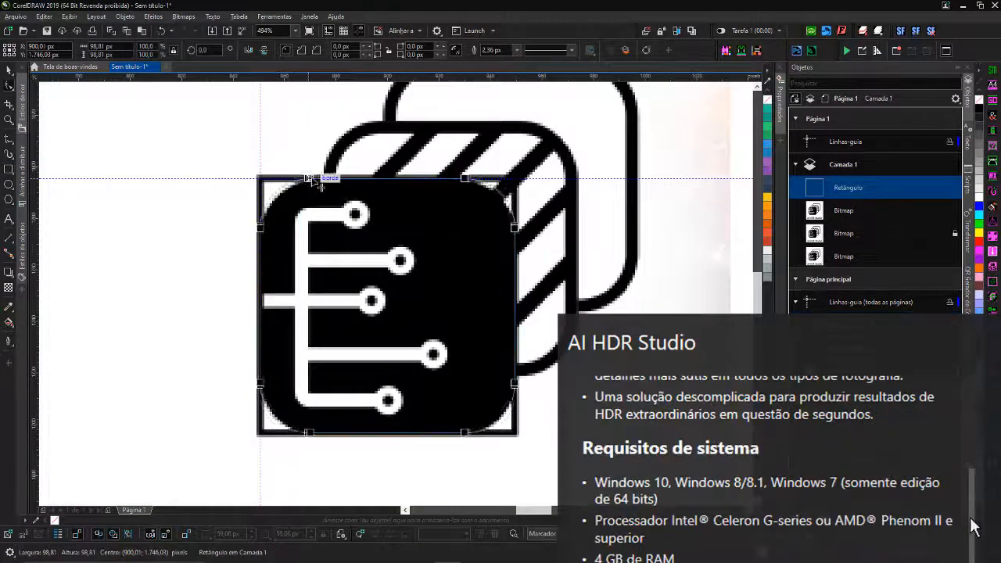
pyautogui.rightClick(767, 198)
pyautogui.click(69, 17)
pyautogui.click(107, 52)
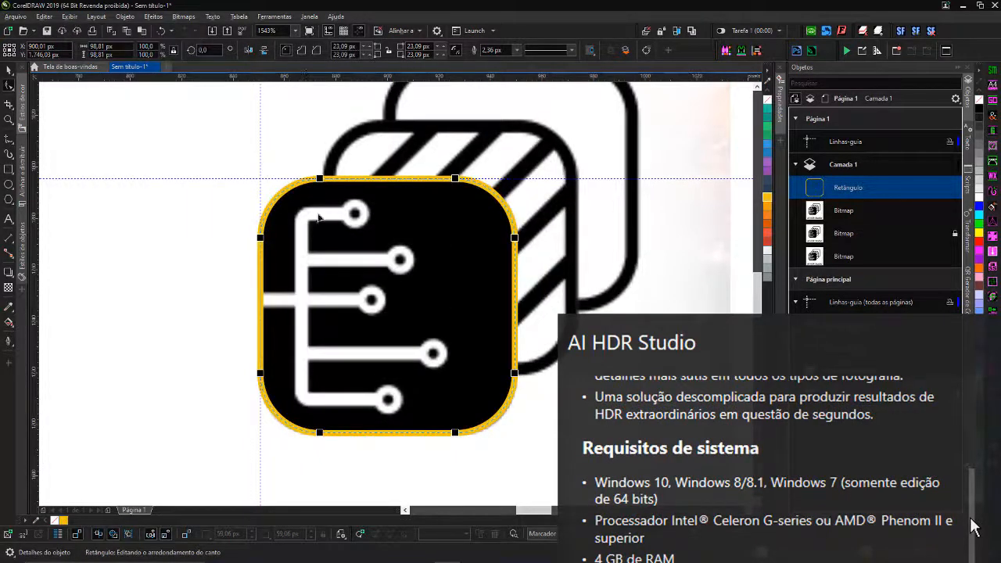
# - Draw straight lines over the logo's middle, top and bottom circuit traces and the vertical trunk connecting them
pyautogui.click(9, 138)
pyautogui.click(47, 153)
pyautogui.moveTo(365, 301); pyautogui.dragTo(359, 300)
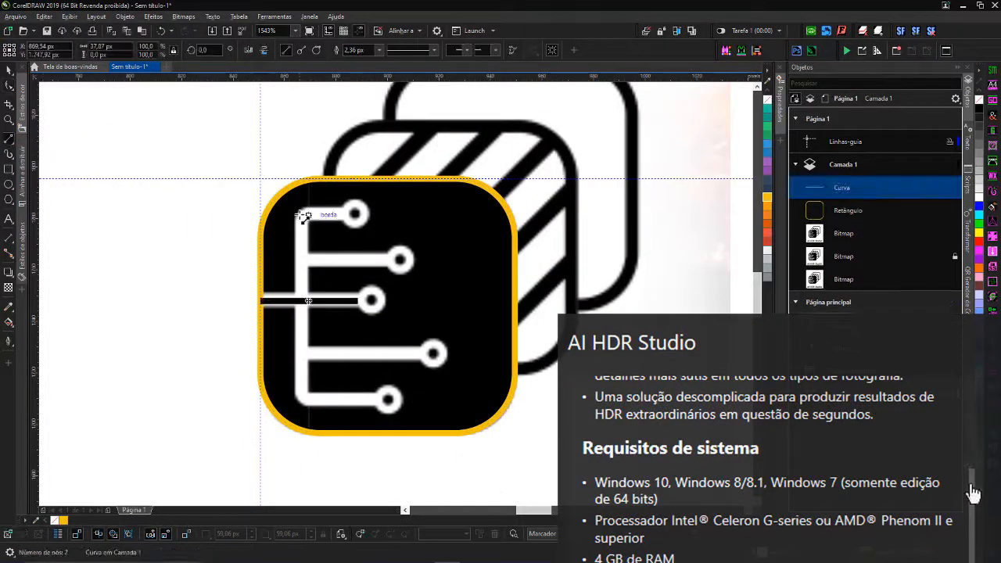
pyautogui.moveTo(303, 214); pyautogui.dragTo(341, 214)
pyautogui.moveTo(375, 399); pyautogui.dragTo(304, 395)
# - Try to join the corner nodes of the separate top and vertical trace lines
pyautogui.press('F10')
pyautogui.moveTo(303, 216); pyautogui.dragTo(323, 223)
pyautogui.keyDown('shift'); pyautogui.click(332, 215); pyautogui.keyUp('shift')
pyautogui.click(287, 50)
pyautogui.hotkey('ctrl', 'z')
pyautogui.scroll(5, 292, 210)
pyautogui.hotkey('ctrl', 'z')
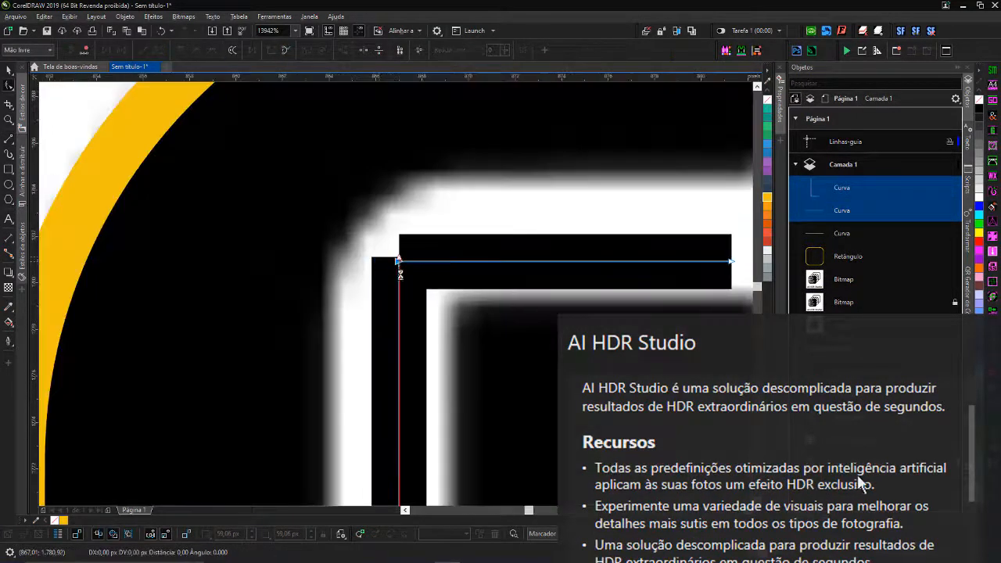
pyautogui.rightClick(399, 261)
pyautogui.click(438, 416)
pyautogui.hotkey('ctrl', 'z')
pyautogui.rightClick(399, 261)
pyautogui.click(427, 333)
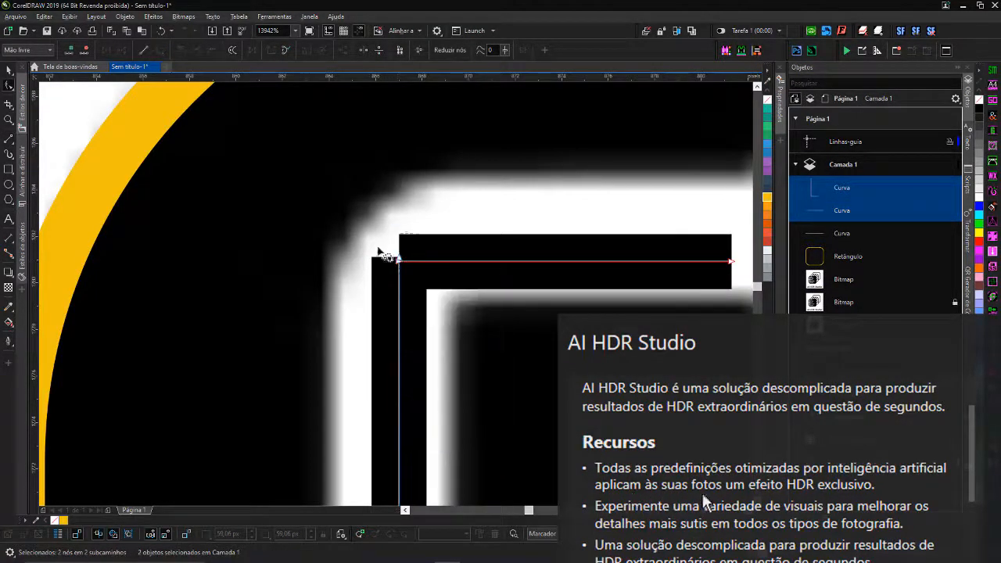
# - Combine the top and vertical trace lines and join their two corner nodes into one continuous path
pyautogui.press('space')
pyautogui.click(438, 275)
pyautogui.keyDown('shift'); pyautogui.click(409, 319); pyautogui.keyUp('shift')
pyautogui.hotkey('ctrl', 'l')
pyautogui.press('F10')
pyautogui.moveTo(387, 244); pyautogui.dragTo(408, 274)
pyautogui.rightClick(399, 261)
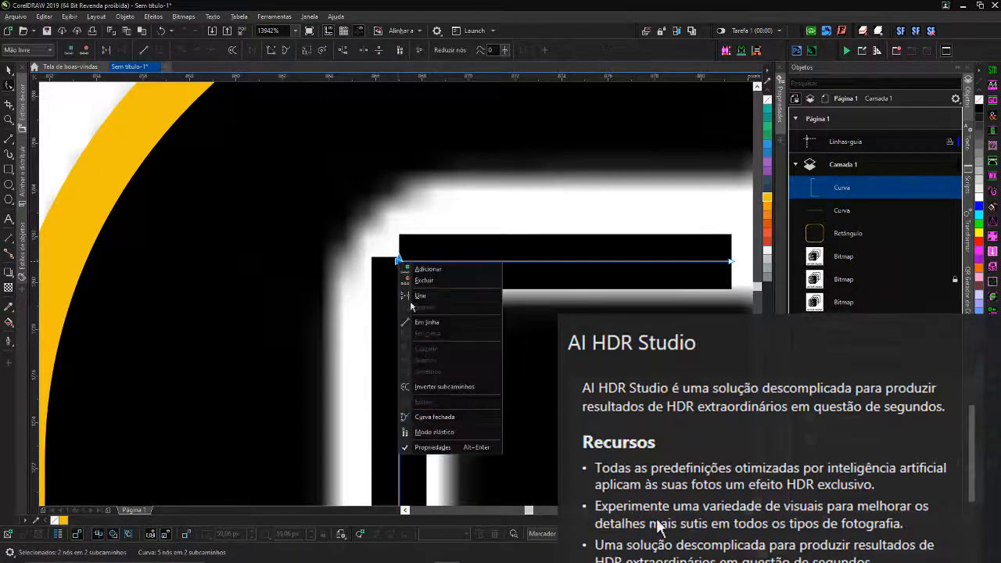
pyautogui.click(422, 296)
pyautogui.scroll(-4, 409, 242)
pyautogui.press('space')
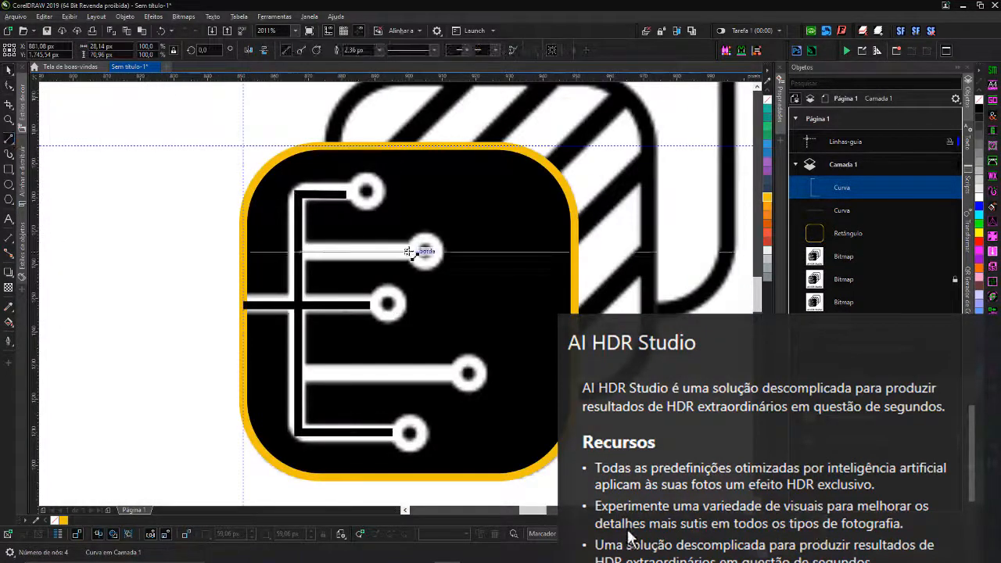
# - Complete the two remaining branch lines and fillet the bracket-shaped path's corners with a 3.01 px radius
pyautogui.press('space')
pyautogui.click(298, 270)
pyautogui.click(968, 349)
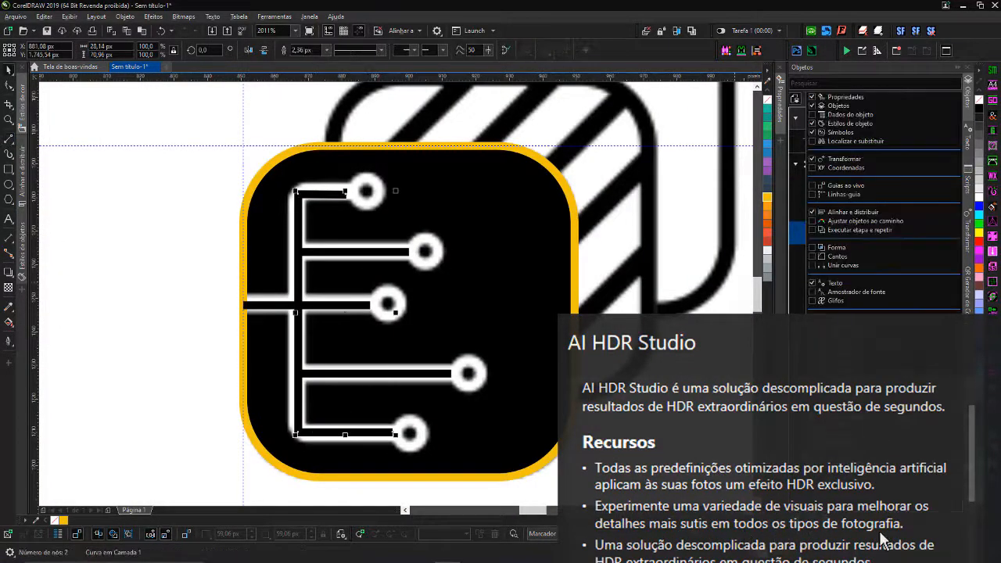
pyautogui.click(849, 259)
pyautogui.click(12, 88)
pyautogui.click(33, 85)
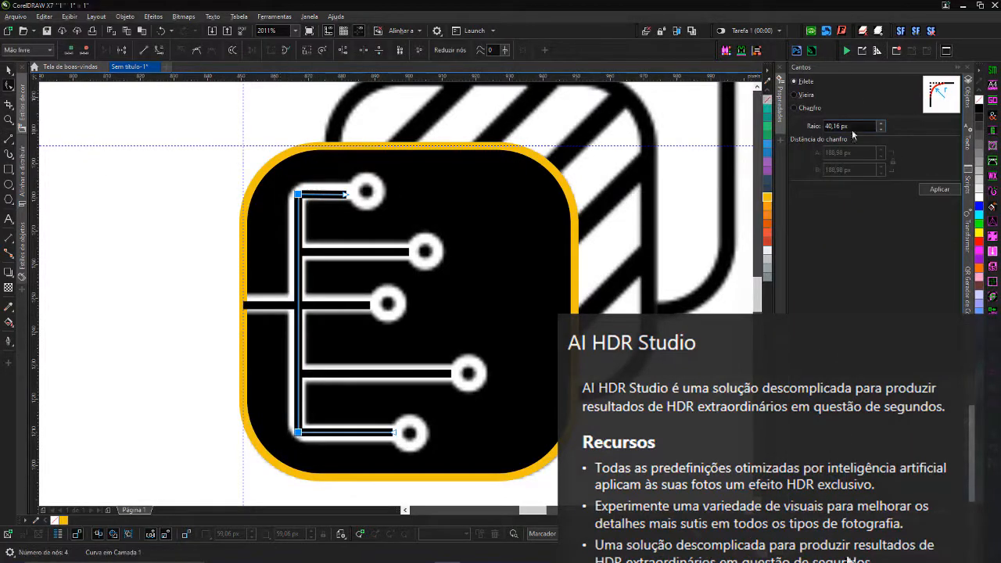
# - Draw a circle about 9.5 px in diameter over the ring at the end of the top trace
pyautogui.press('F7')
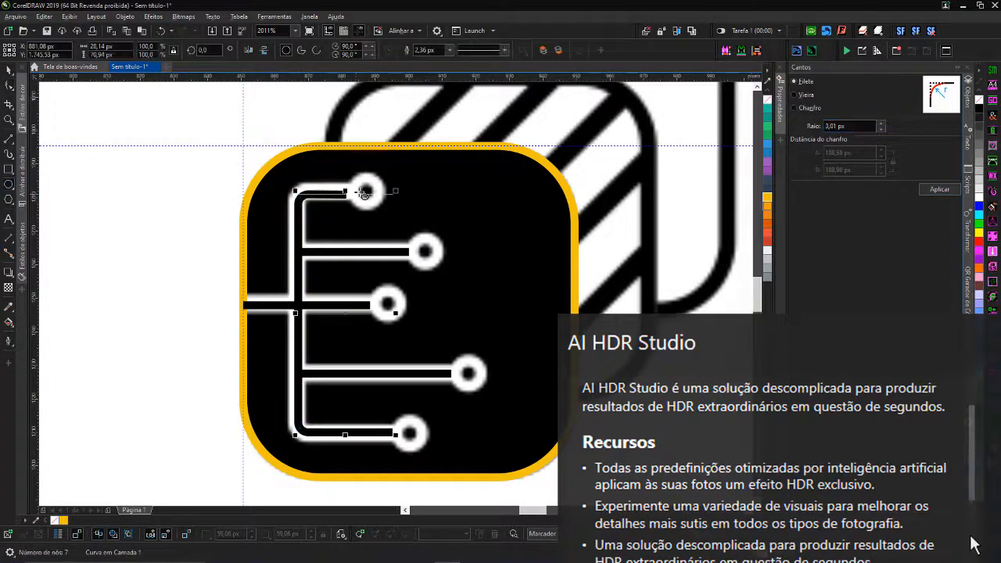
pyautogui.scroll(4, 368, 191)
pyautogui.moveTo(499, 263); pyautogui.dragTo(588, 353)
pyautogui.press('space')
pyautogui.doubleClick(218, 278)
pyautogui.press('F10')
pyautogui.moveTo(402, 234); pyautogui.dragTo(115, 314)
pyautogui.press('space')
# - Set the circle's outline width to 3 px and place copies on the ends of the other four traces
pyautogui.click(408, 276)
pyautogui.click(426, 50)
pyautogui.write('3')
pyautogui.press('Return')
pyautogui.write('3,5')
pyautogui.press('Return')
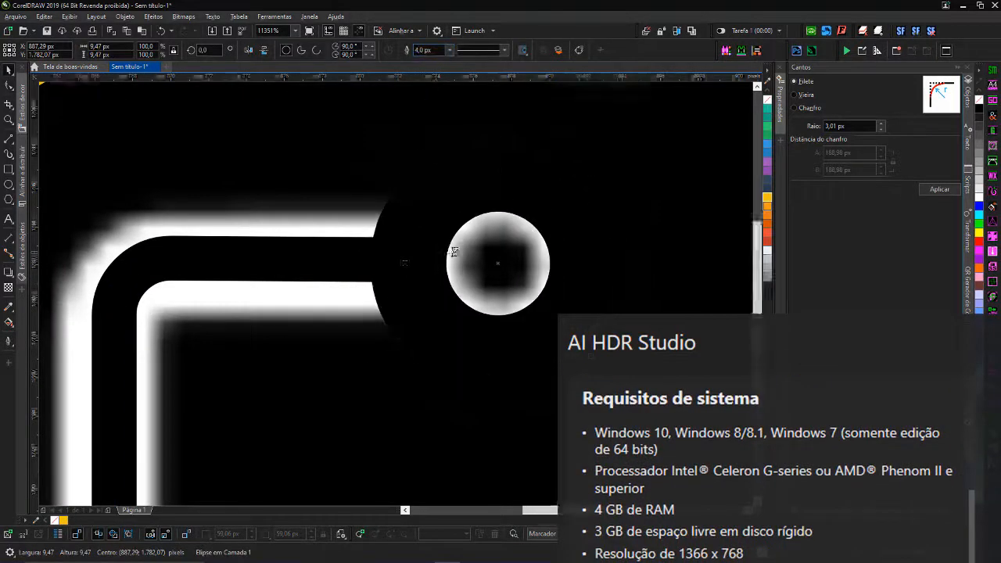
pyautogui.scroll(-4, 453, 250)
pyautogui.click(45, 16)
pyautogui.click(63, 76)
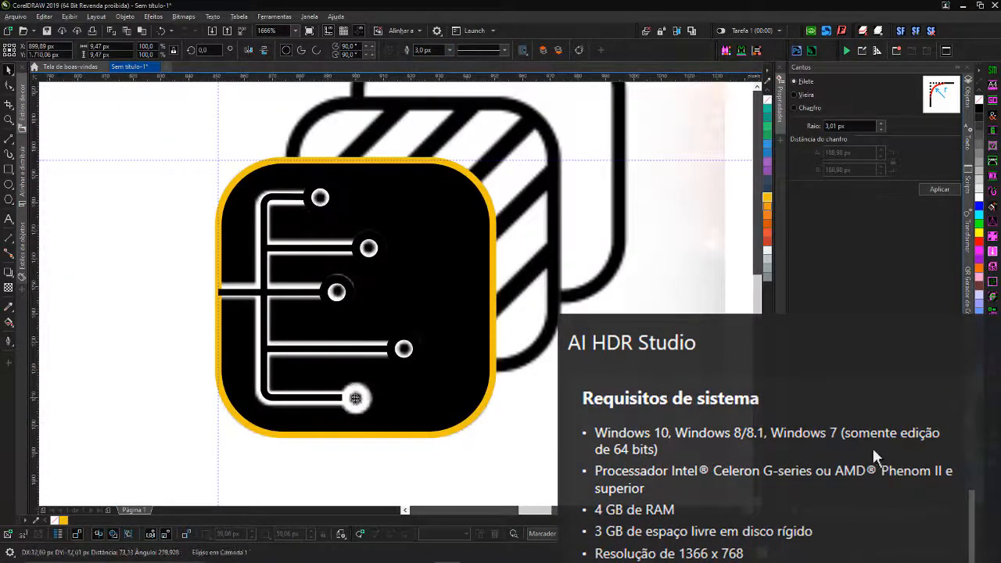
pyautogui.moveTo(356, 399); pyautogui.dragTo(356, 399)
# - Combine the trace lines and circles into one curve and snap the top circle's nodes to its line end
pyautogui.moveTo(156, 164); pyautogui.dragTo(426, 423)
pyautogui.click(286, 50)
pyautogui.scroll(5, 300, 195)
pyautogui.press('F10')
pyautogui.click(399, 220)
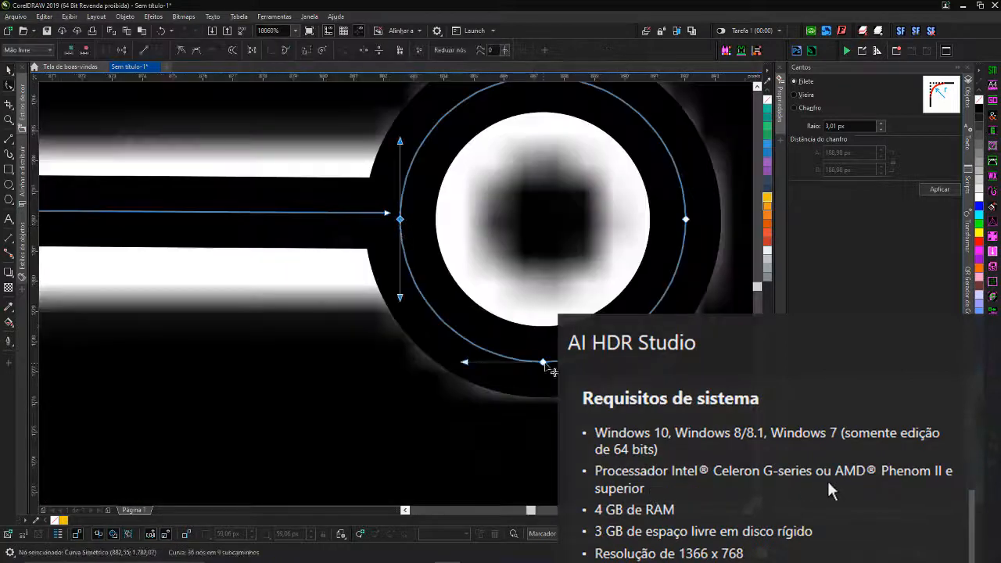
pyautogui.keyDown('shift'); pyautogui.click(544, 363); pyautogui.keyUp('shift')
pyautogui.moveTo(399, 219); pyautogui.dragTo(389, 212)
# - Move the remaining circles' nodes so each circle meets the end of its trace line
pyautogui.scroll(-3, 391, 215)
pyautogui.press('F2')
pyautogui.moveTo(357, 153); pyautogui.dragTo(529, 327)
pyautogui.press('F10')
pyautogui.keyDown('shift'); pyautogui.click(513, 291); pyautogui.keyUp('shift')
pyautogui.scroll(2, 299, 293)
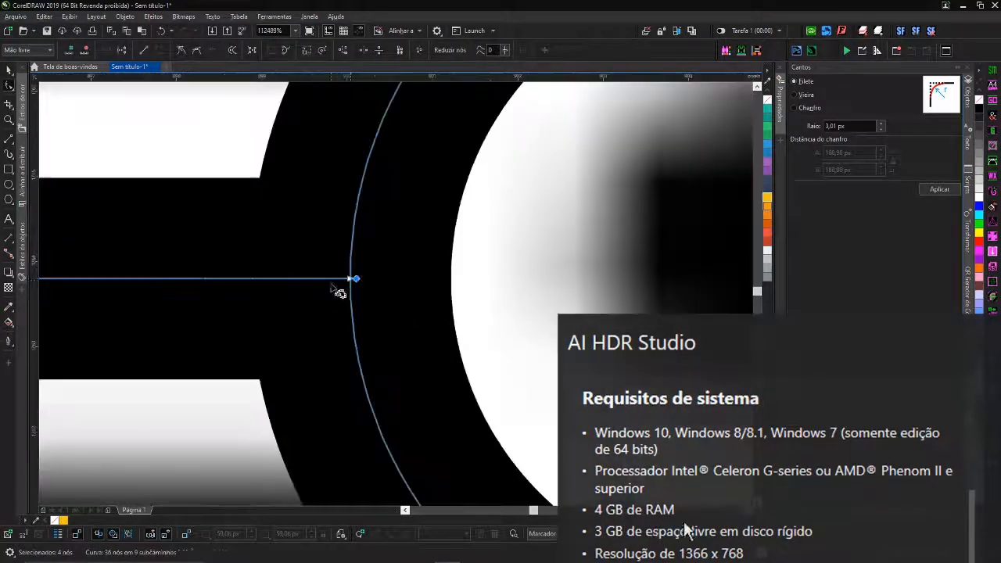
pyautogui.scroll(-5, 339, 292)
pyautogui.scroll(3, 333, 313)
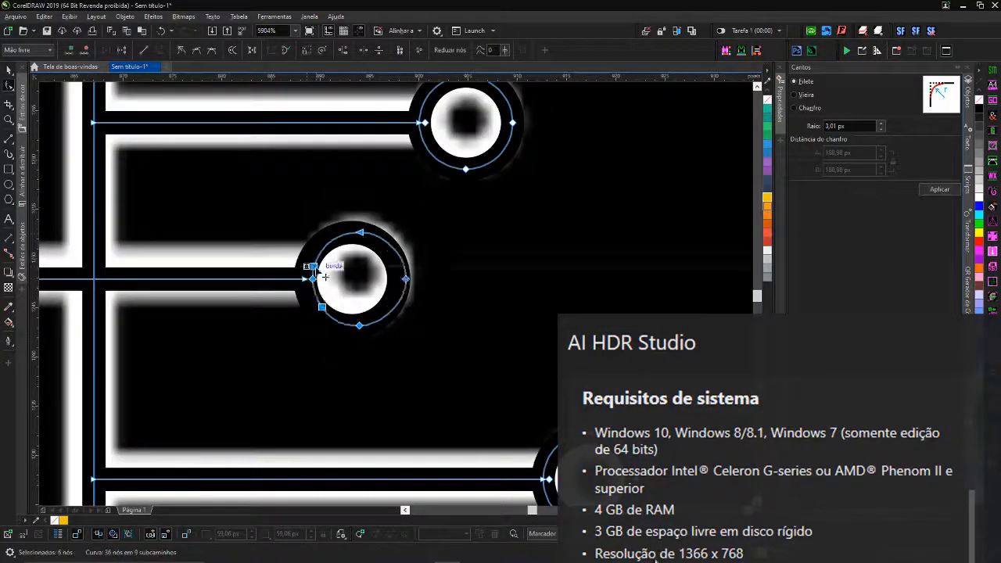
pyautogui.press('space')
pyautogui.scroll(-4, 344, 266)
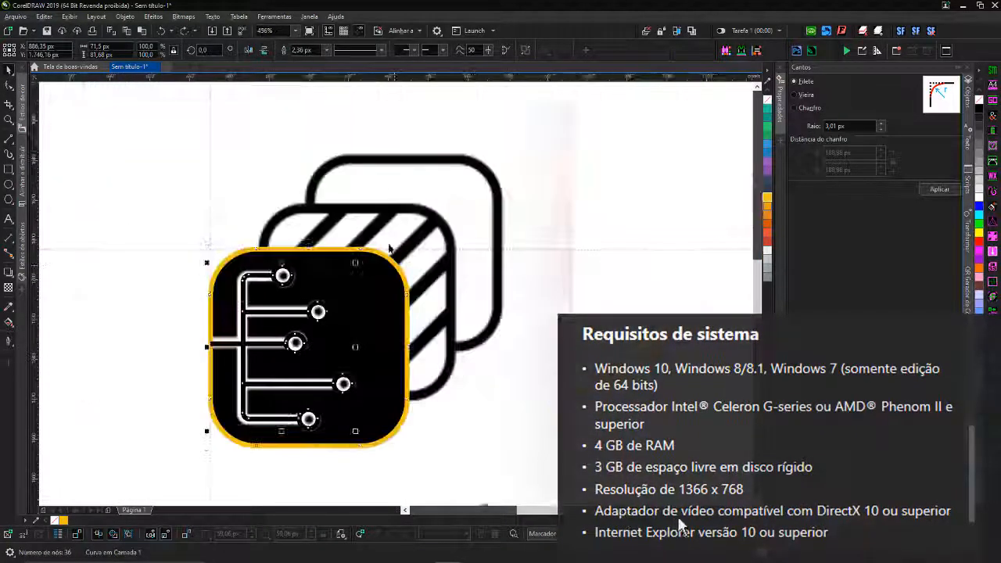
# - Copy the yellow rounded rectangle over the striped square and the rear square, scaling the rear copy to about 94 px
pyautogui.moveTo(390, 251); pyautogui.dragTo(440, 208)
pyautogui.moveTo(439, 211); pyautogui.dragTo(485, 167)
pyautogui.scroll(-1, 513, 154)
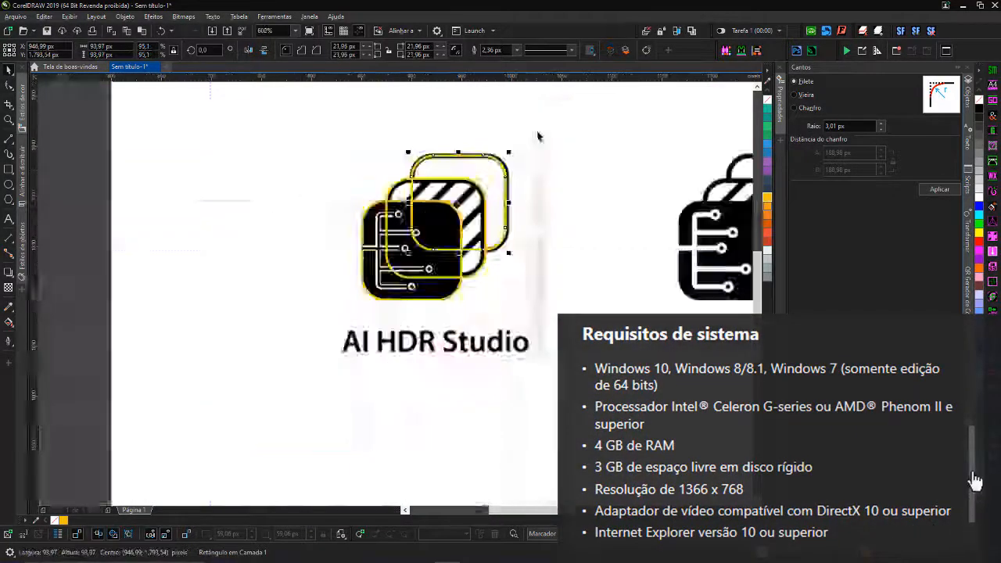
# - Set the outline width of the rounded rectangles to 4 px
pyautogui.scroll(3, 555, 137)
pyautogui.doubleClick(494, 50)
pyautogui.write('4')
pyautogui.press('Return')
pyautogui.click(245, 326)
pyautogui.doubleClick(495, 50)
pyautogui.write('4')
pyautogui.scroll(-2, 582, 119)
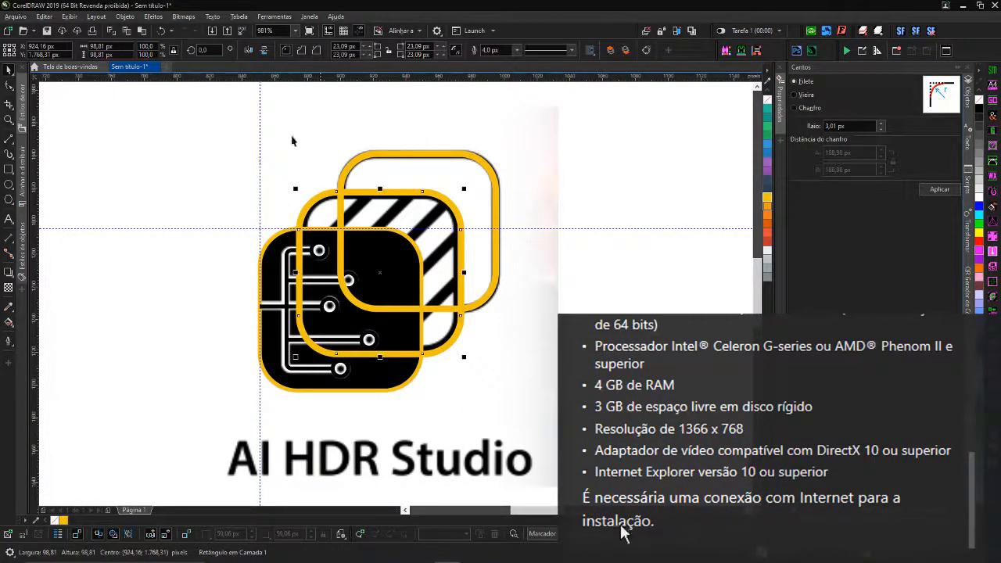
# - Apply a PostScript fill to the middle rounded rectangle and try the Bars, Basketweave, Leaves and Motifs patterns
pyautogui.click(9, 322)
pyautogui.click(116, 50)
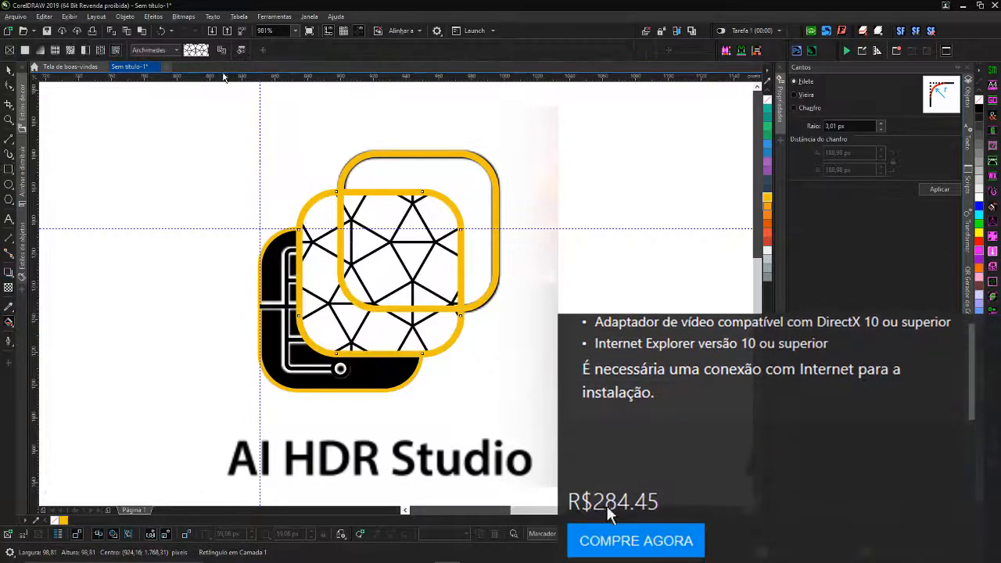
pyautogui.click(177, 50)
pyautogui.click(146, 73)
pyautogui.click(161, 52)
pyautogui.click(150, 81)
pyautogui.click(162, 53)
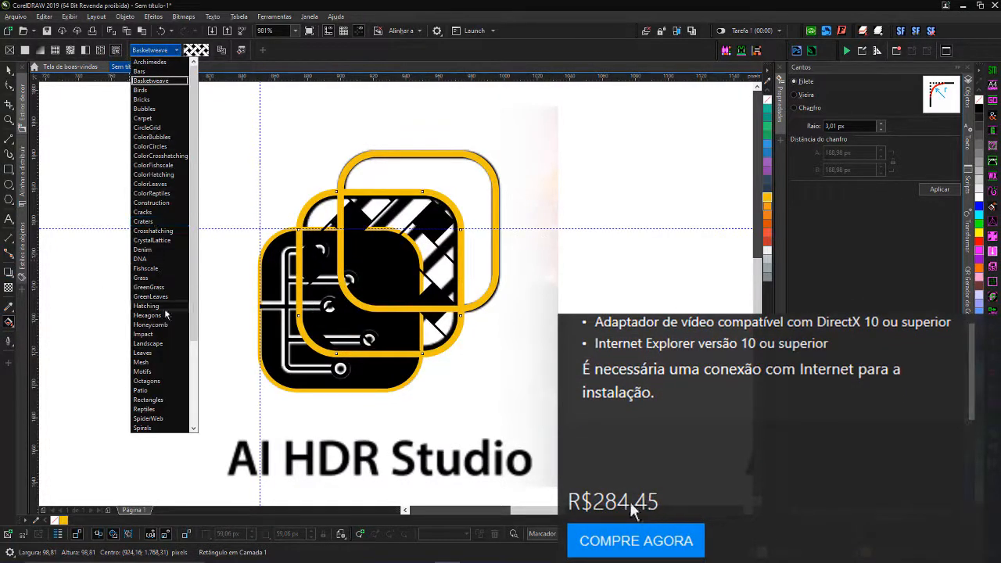
pyautogui.click(162, 353)
pyautogui.click(177, 50)
pyautogui.click(157, 372)
# - Show the object list and open the middle rounded rectangle's PostScript fill properties
pyautogui.click(968, 95)
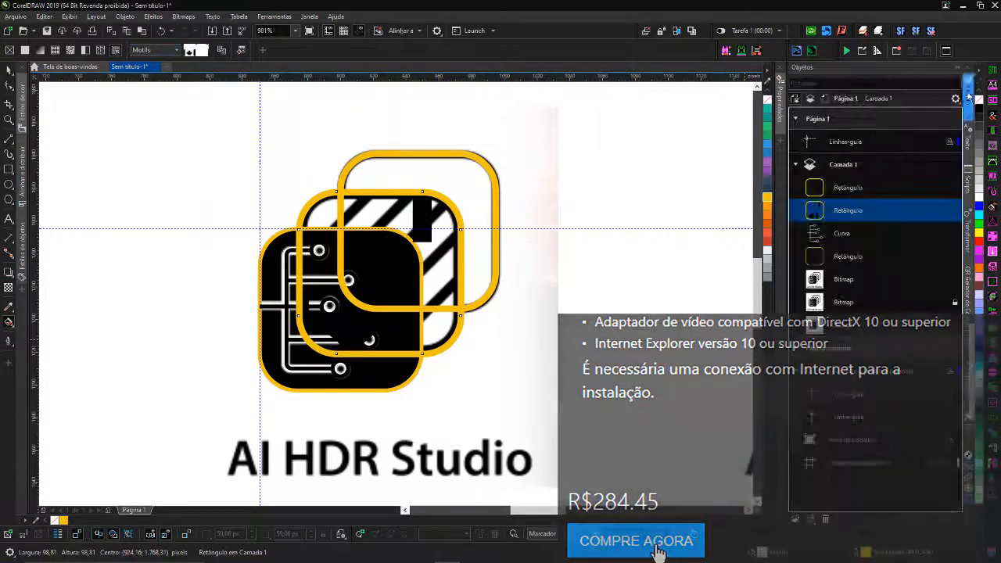
pyautogui.click(44, 16)
pyautogui.moveTo(125, 17)
pyautogui.click(178, 383)
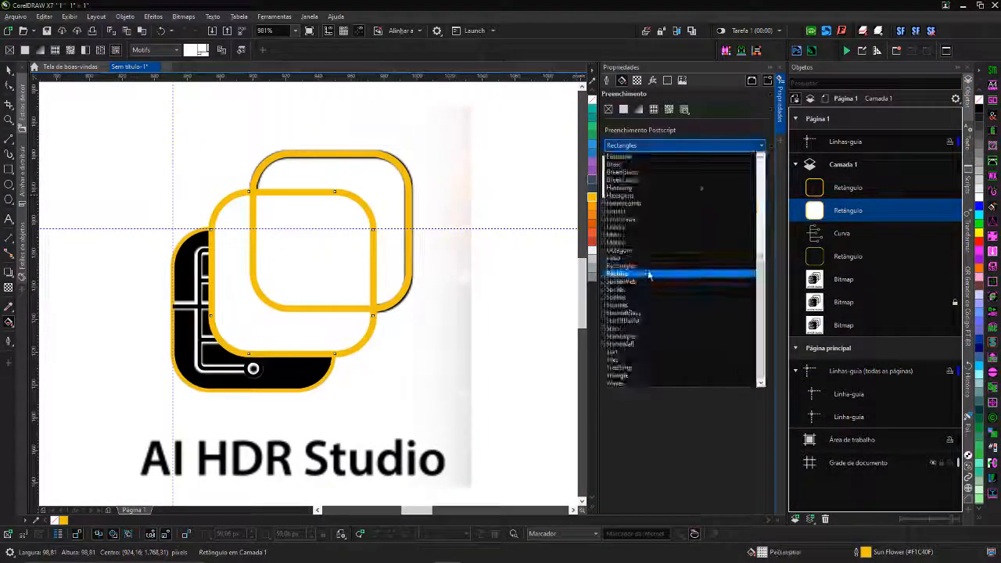
# - Try further PostScript fill patterns, including StarShapes, on the middle rounded rectangle
pyautogui.click(648, 270)
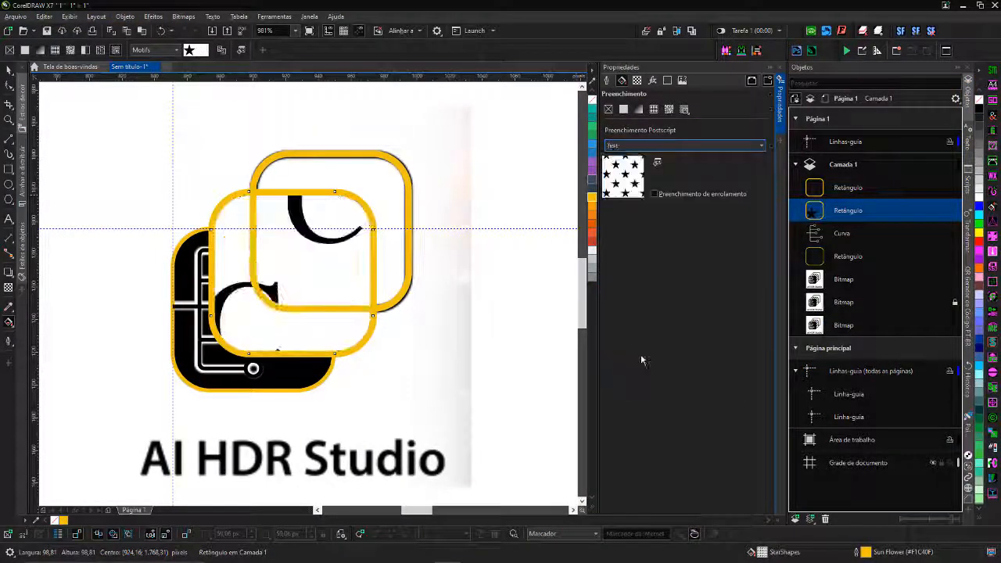
pyautogui.click(677, 146)
pyautogui.click(642, 375)
pyautogui.click(677, 147)
pyautogui.click(649, 159)
pyautogui.click(666, 147)
pyautogui.click(649, 187)
pyautogui.click(657, 146)
pyautogui.click(644, 178)
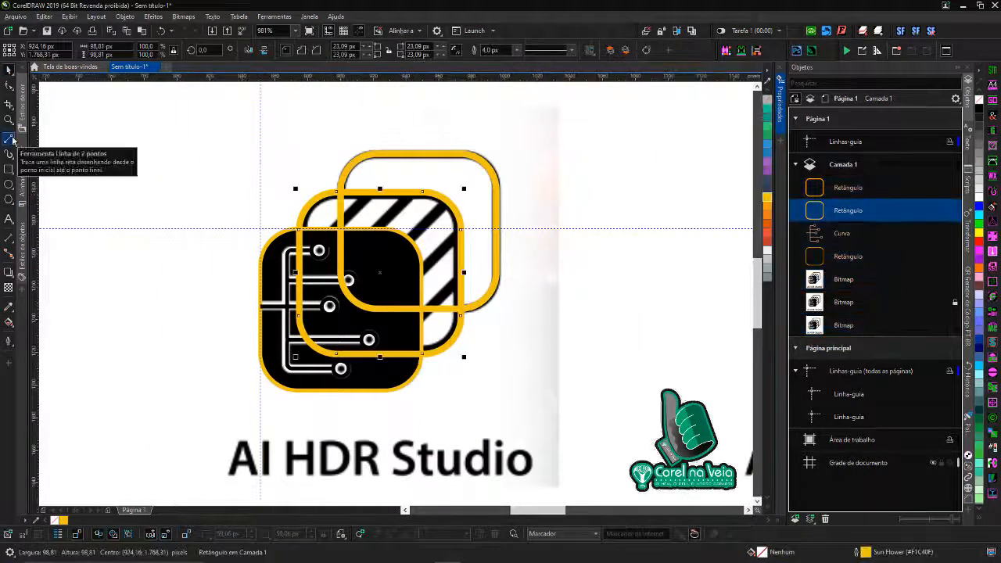
# - Draw a straight diagonal line along the striped square's first stripe and set its outline width to 4 px
pyautogui.click(11, 138)
pyautogui.moveTo(300, 271); pyautogui.dragTo(299, 271)
pyautogui.click(373, 52)
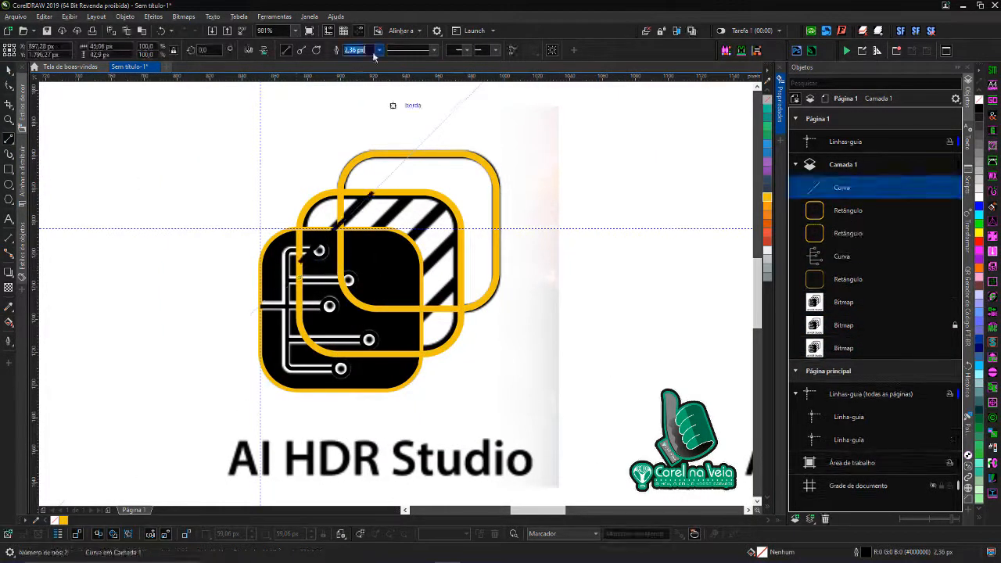
pyautogui.press('space')
# - Duplicate the diagonal line at equal spacing across the striped square, keeping four copies
pyautogui.moveTo(356, 211); pyautogui.dragTo(402, 211)
pyautogui.hotkey('ctrl', 'r')
pyautogui.hotkey('ctrl', 'r')
pyautogui.hotkey('ctrl', 'r')
pyautogui.hotkey('ctrl', 'r')
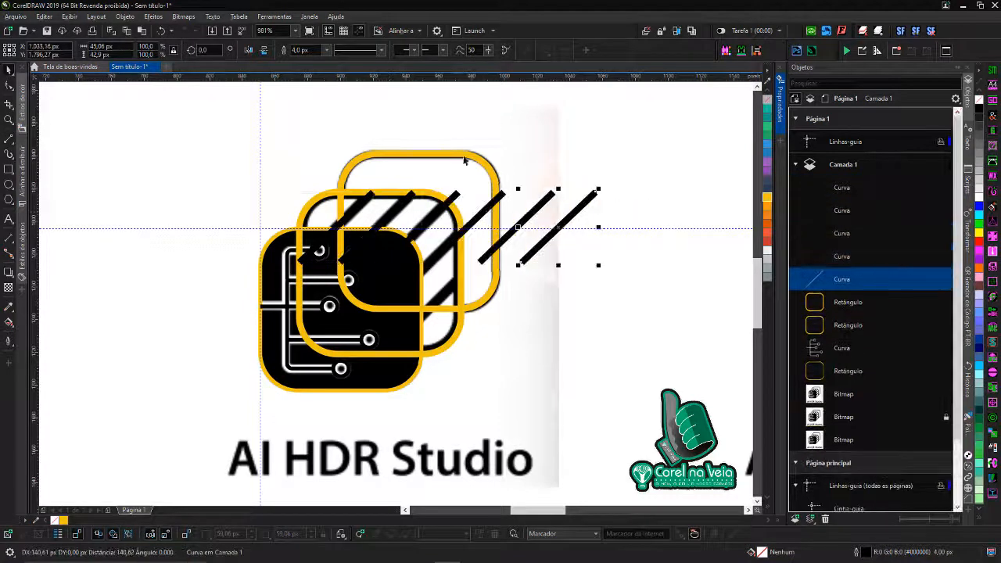
pyautogui.hotkey('ctrl', 'z')
# - Extend the lower ends of the last two diagonal lines past the lower edge of the tiles
pyautogui.press('F10')
pyautogui.click(479, 263)
pyautogui.moveTo(479, 263); pyautogui.dragTo(305, 423)
pyautogui.click(429, 264)
pyautogui.click(446, 212)
pyautogui.press('space')
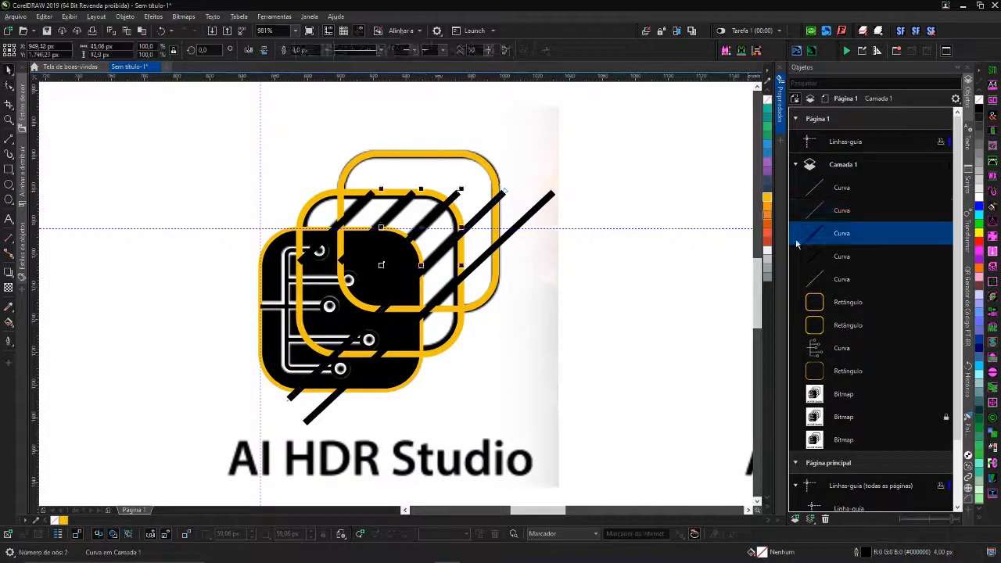
# - Group the five diagonal lines and PowerClip them inside the middle rounded rectangle
pyautogui.click(829, 279)
pyautogui.keyDown('shift'); pyautogui.click(829, 187); pyautogui.keyUp('shift')
pyautogui.hotkey('ctrl', 'g')
pyautogui.hotkey('ctrl', '1')
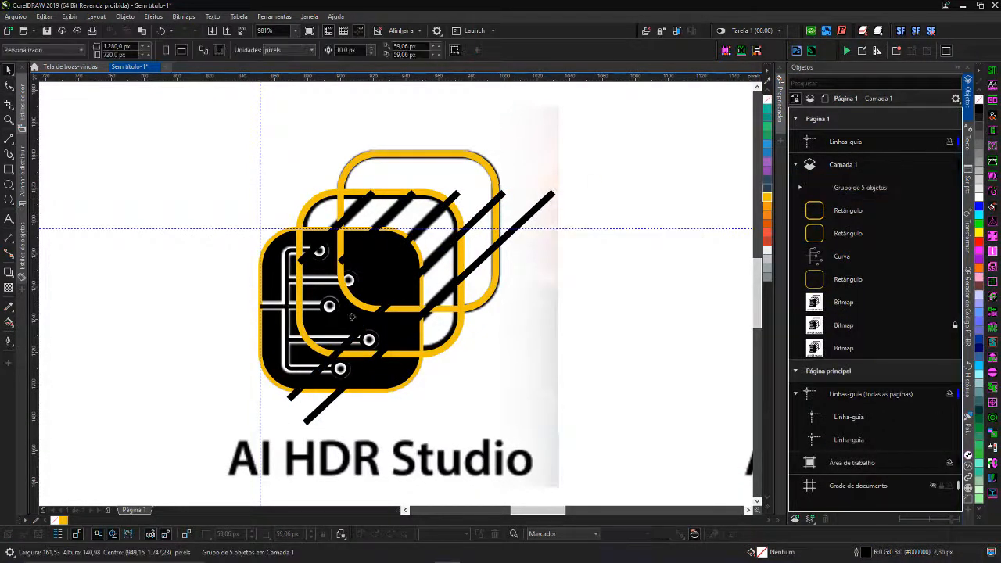
pyautogui.click(460, 308)
# - Reorder the objects so the circuit curve and front rounded rectangle lie above the PowerClip and the rear rectangle
pyautogui.moveTo(834, 214); pyautogui.dragTo(832, 180)
pyautogui.click(822, 233)
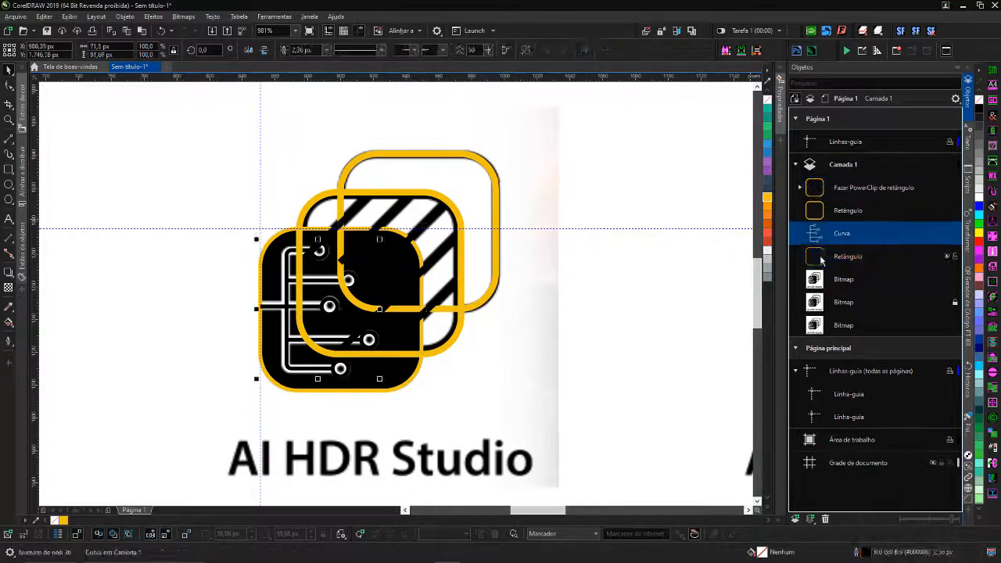
pyautogui.keyDown('shift'); pyautogui.click(819, 256); pyautogui.keyUp('shift')
pyautogui.moveTo(819, 254); pyautogui.dragTo(818, 182)
# - Fill the circuit curve white and adjust the end of its uppermost line at the circle
pyautogui.click(817, 188)
pyautogui.click(978, 196)
pyautogui.press('F10')
pyautogui.hotkey('shift', 'F2')
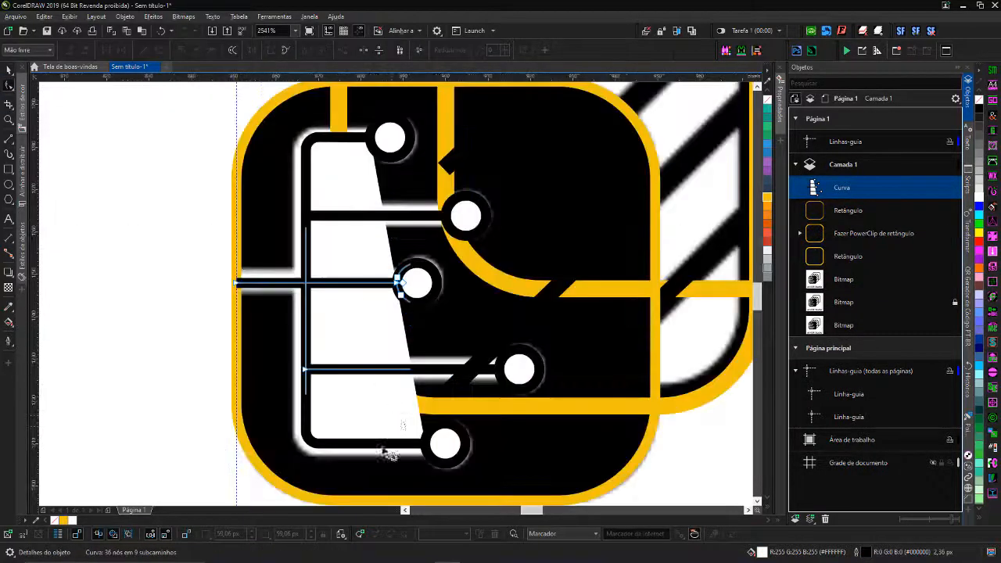
pyautogui.moveTo(389, 138); pyautogui.dragTo(371, 137)
# - Convert the circuit's outline to a white object without outline and delete the leftover fill curve
pyautogui.press('space')
pyautogui.hotkey('ctrl', 'shift', 'q')
pyautogui.hotkey('shift', 'x')
pyautogui.click(977, 201)
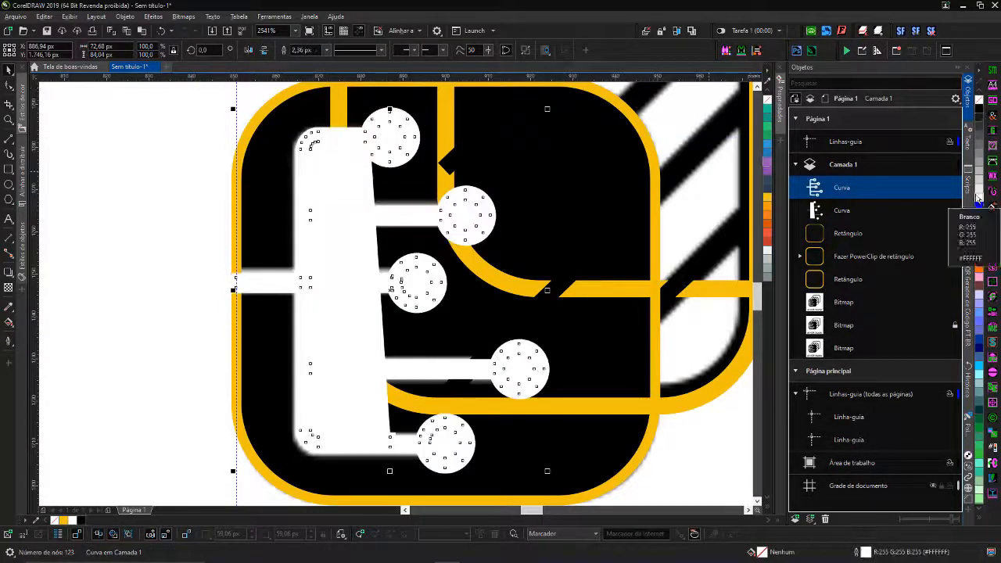
pyautogui.rightClick(980, 102)
pyautogui.press('Escape')
pyautogui.click(306, 284)
pyautogui.click(817, 210)
pyautogui.press('Delete')
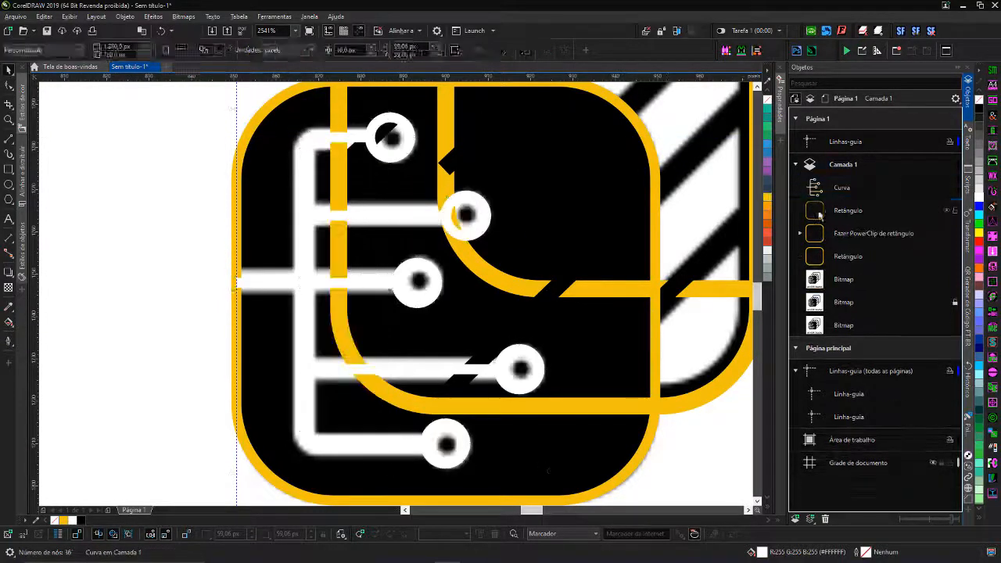
# - Group the circuit curve with the front rounded rectangle
pyautogui.click(829, 190)
pyautogui.keyDown('shift'); pyautogui.click(829, 208); pyautogui.keyUp('shift')
pyautogui.hotkey('ctrl', 'g')
# - Fill the striped PowerClip rectangle and the rear rounded rectangle with white
pyautogui.click(828, 208)
pyautogui.click(977, 201)
pyautogui.click(828, 232)
pyautogui.click(977, 201)
# - Inspect the assembled icon's front circuit tile up close
pyautogui.moveTo(60, 196); pyautogui.dragTo(265, 370)
pyautogui.click(813, 189)
pyautogui.keyDown('ctrl'); pyautogui.click(391, 392); pyautogui.keyUp('ctrl')
pyautogui.keyDown('ctrl'); pyautogui.click(303, 406); pyautogui.keyUp('ctrl')
pyautogui.press('F2')
pyautogui.moveTo(195, 230); pyautogui.dragTo(398, 444)
pyautogui.press('F10')
pyautogui.press('space')
pyautogui.click(205, 417)
pyautogui.press('F4')
# - Thicken the circuit curve with a one-step outward contour of about 0.87 px
pyautogui.click(107, 303)
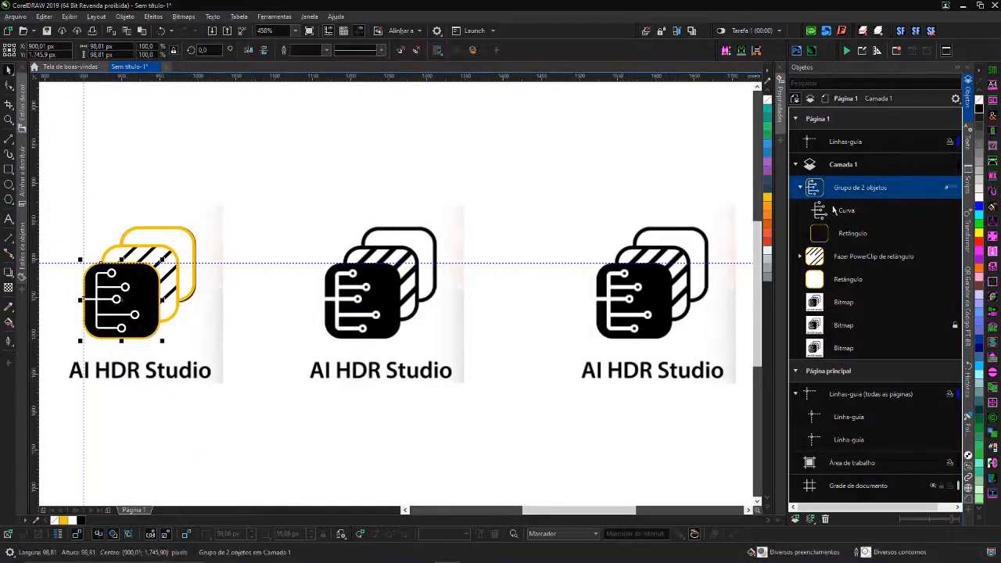
pyautogui.click(835, 210)
pyautogui.click(11, 274)
pyautogui.click(45, 286)
pyautogui.press('F2')
pyautogui.moveTo(98, 315); pyautogui.dragTo(153, 348)
pyautogui.moveTo(336, 309); pyautogui.dragTo(337, 318)
pyautogui.press('F4')
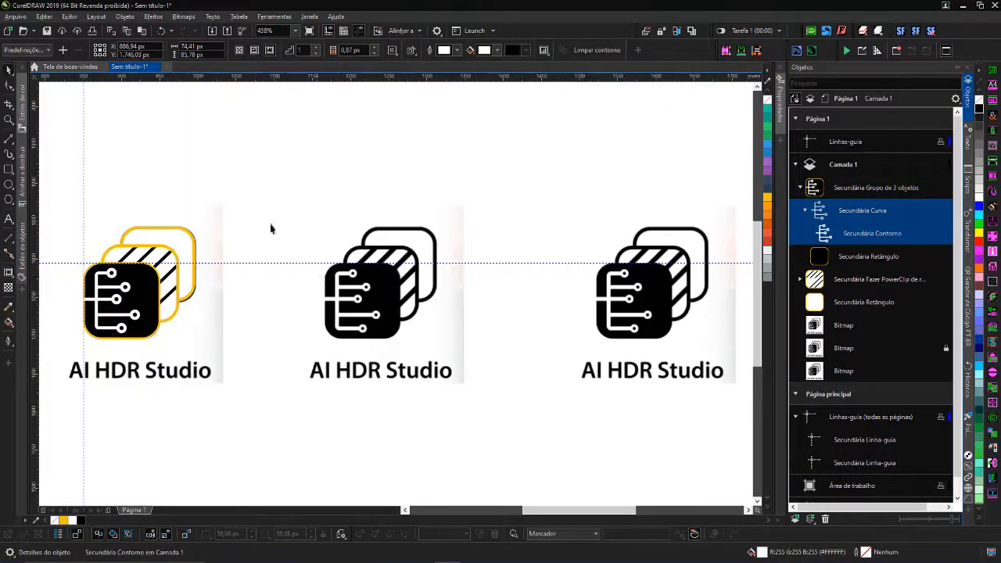
pyautogui.click(270, 229)
# - Add the artistic text "AI HDR Studio" below the traced logo
pyautogui.press('F8')
pyautogui.click(71, 439)
pyautogui.write('AI HDR Studio')
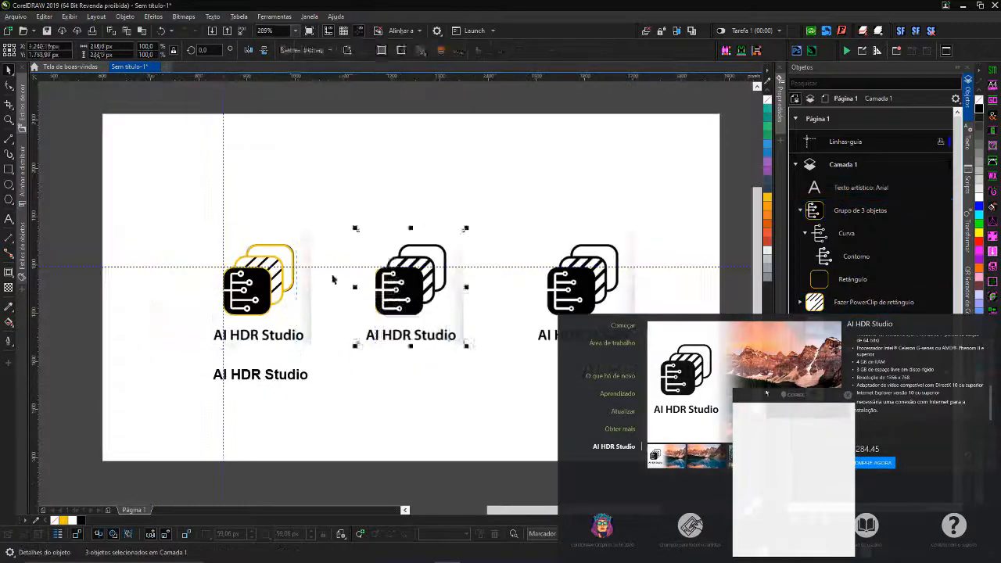
# - Replace the middle screenshot copy with the vector icon and its text, aligned beneath it
pyautogui.press('Delete')
pyautogui.moveTo(329, 397); pyautogui.dragTo(207, 235)
pyautogui.moveTo(274, 371); pyautogui.dragTo(444, 371)
pyautogui.moveTo(422, 379)
pyautogui.mouseDown()
pyautogui.moveTo(422, 344)
pyautogui.moveTo(405, 371)
pyautogui.mouseUp()
pyautogui.scroll(2, 461, 275)
pyautogui.moveTo(479, 357); pyautogui.dragTo(482, 360)
# - Set the outlines of the rear and middle rounded rectangles to black
pyautogui.click(463, 258)
pyautogui.rightClick(978, 109)
pyautogui.click(438, 269)
pyautogui.rightClick(978, 109)
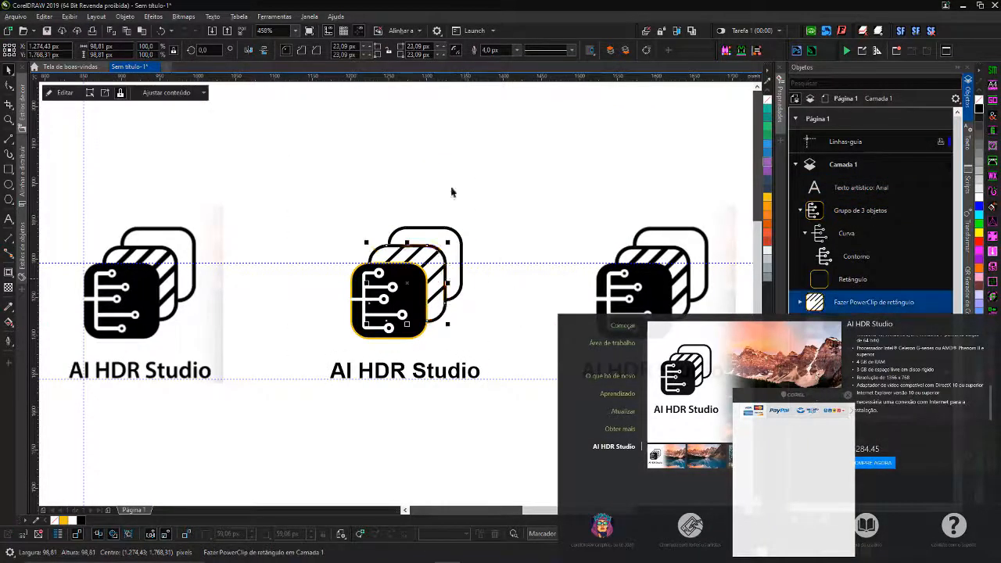
# - Edit the PowerClip contents and thicken the diagonal stripes with a black outward contour of about 3.64 px
pyautogui.doubleClick(433, 271)
pyautogui.moveTo(279, 192); pyautogui.dragTo(531, 374)
pyautogui.click(9, 272)
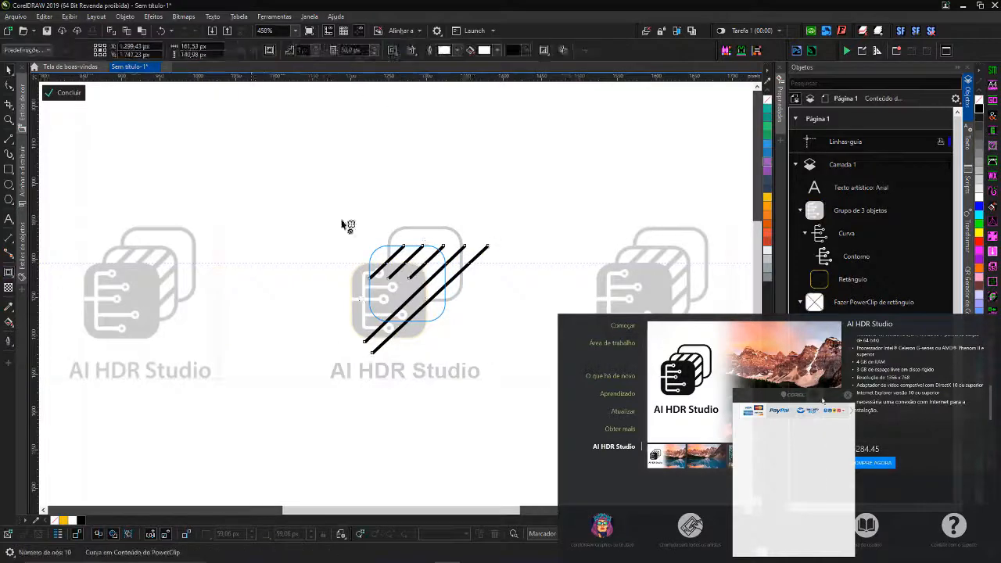
pyautogui.scroll(8, 402, 252)
pyautogui.moveTo(376, 212); pyautogui.dragTo(356, 189)
pyautogui.click(497, 51)
pyautogui.click(487, 70)
pyautogui.click(458, 50)
pyautogui.click(445, 71)
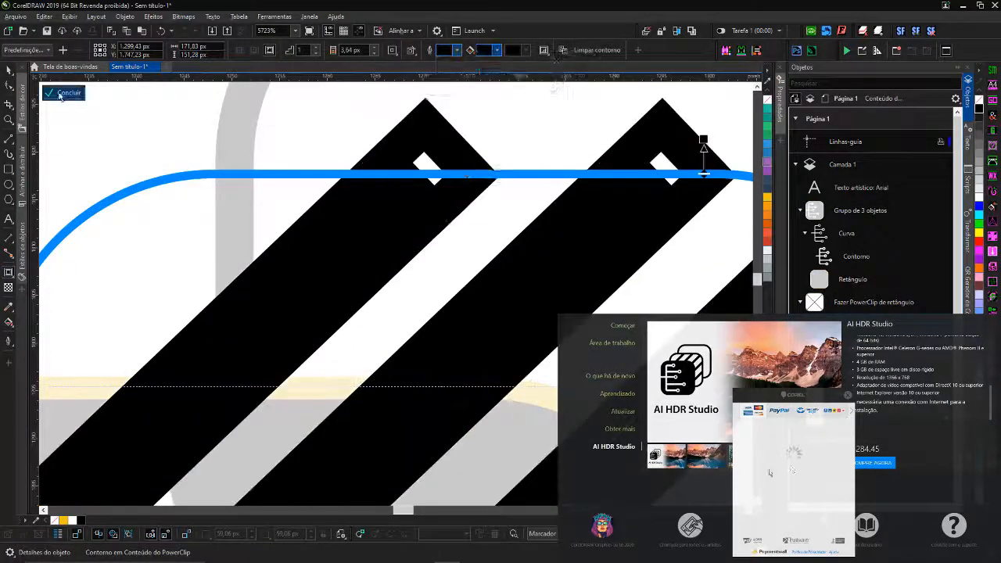
pyautogui.click(67, 92)
# - Undo the last change and set the front rounded tile's outline to black
pyautogui.scroll(-8, 402, 251)
pyautogui.hotkey('ctrl', 'z')
pyautogui.click(383, 301)
pyautogui.click(978, 109)
pyautogui.doubleClick(438, 297)
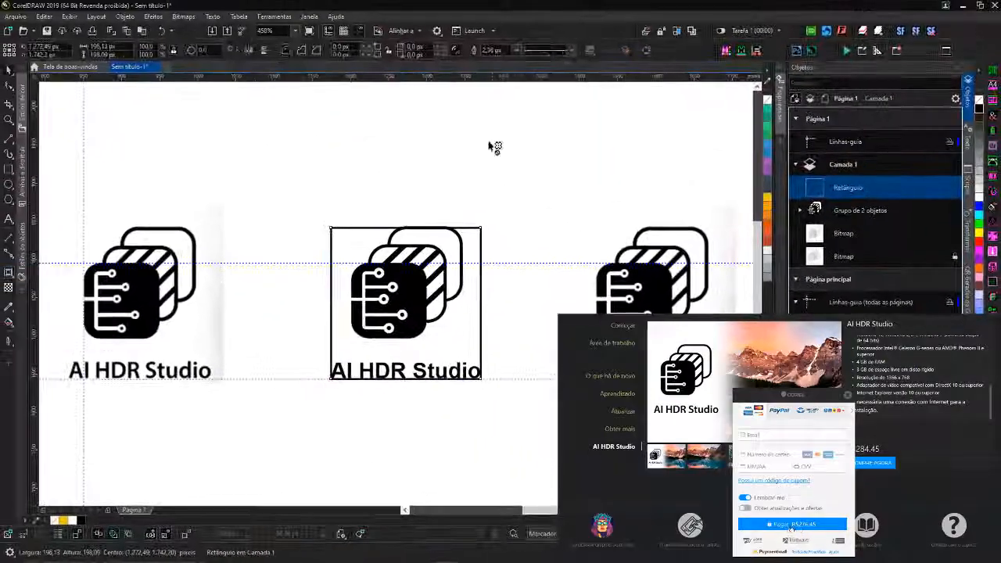
# - Contour the square around the logo outward by 25 px, separate the contour and delete the inner square
pyautogui.moveTo(481, 252); pyautogui.dragTo(492, 252)
pyautogui.press('space')
pyautogui.rightClick(485, 229)
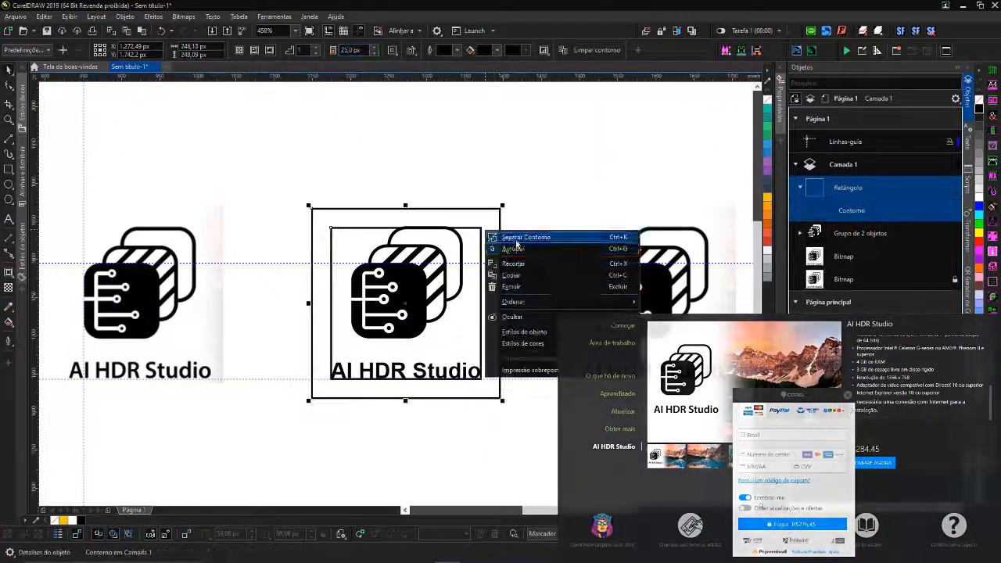
pyautogui.click(518, 236)
pyautogui.click(481, 252)
pyautogui.press('Delete')
# - Fill the outer square with light grey Clouds, remove its outline and send it behind the logo
pyautogui.click(501, 252)
pyautogui.click(767, 253)
pyautogui.hotkey('shift', 'pagedown')
pyautogui.rightClick(767, 100)
pyautogui.press('Escape')
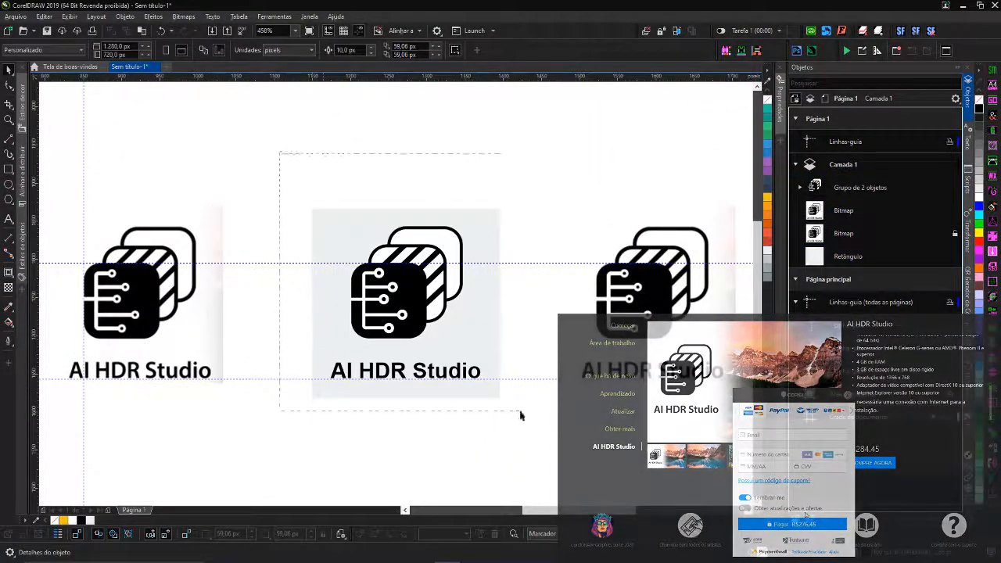
# - Group the logo with its light grey background square
pyautogui.moveTo(521, 414); pyautogui.dragTo(522, 415)
pyautogui.hotkey('ctrl', 'g')
pyautogui.click(371, 159)
# - Delete the two remaining screenshot bitmaps on either side of the vector logo
pyautogui.scroll(-2, 391, 234)
pyautogui.rightClick(233, 294)
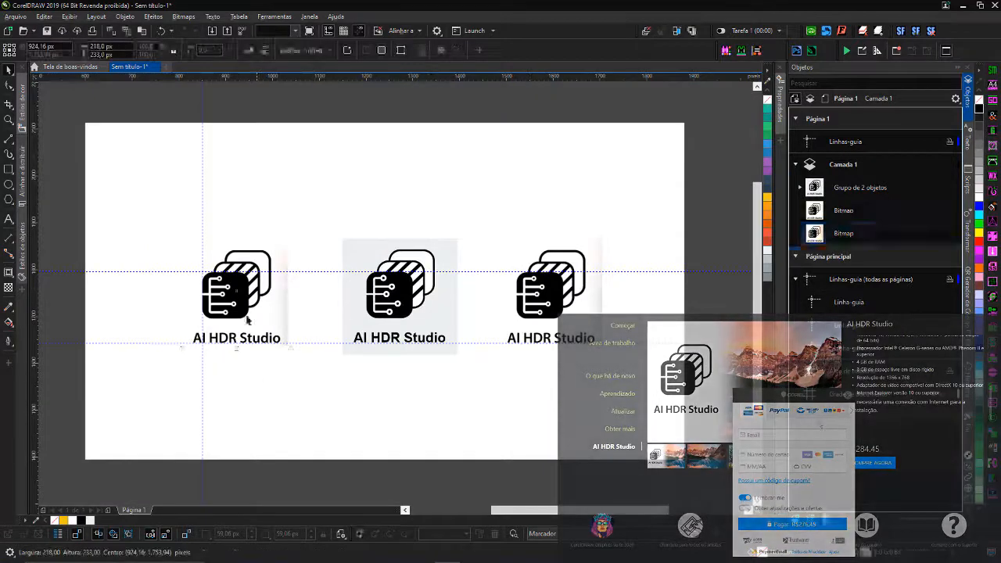
pyautogui.press('Delete')
pyautogui.click(547, 297)
pyautogui.press('Delete')
# - Add a page-sized rectangle filled with light grey Clouds and without outline
pyautogui.doubleClick(9, 169)
pyautogui.click(766, 252)
pyautogui.rightClick(766, 100)
# - Make the rear rounded rectangle's outline scale with the object
pyautogui.click(422, 285)
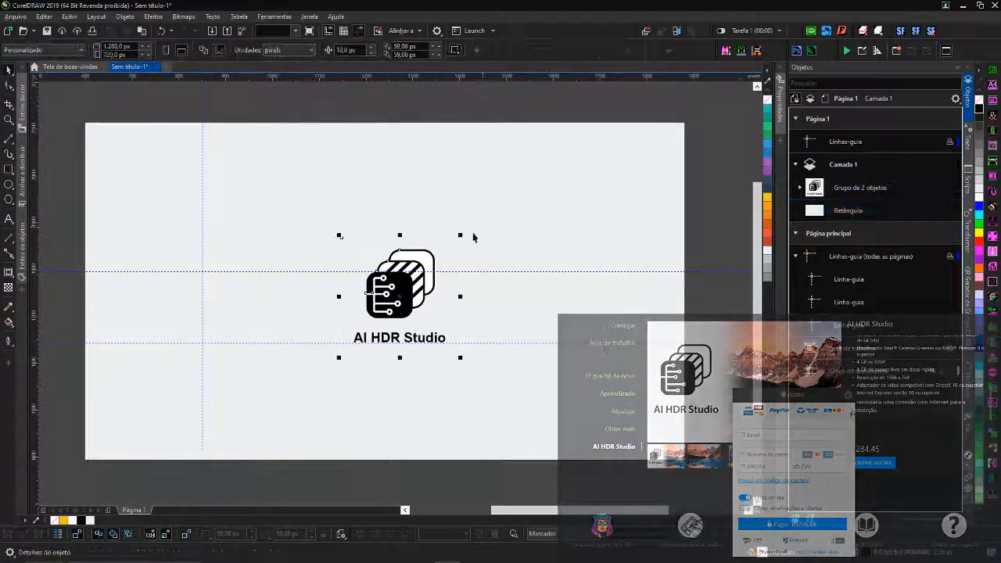
pyautogui.keyDown('ctrl'); pyautogui.click(423, 258); pyautogui.keyUp('ctrl')
pyautogui.press('F12')
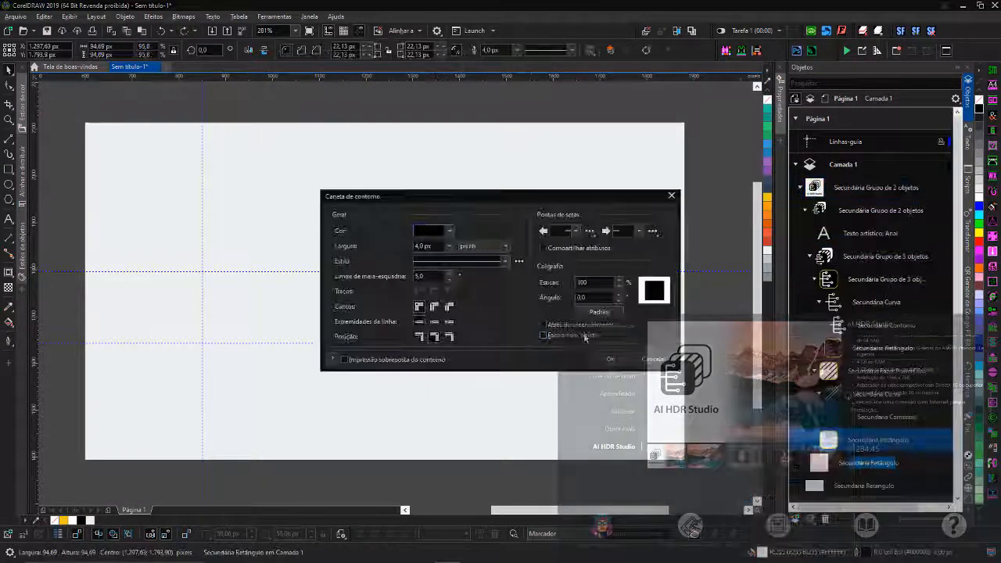
pyautogui.click(543, 336)
pyautogui.click(611, 359)
# - Make the outlines of the middle and front rounded rectangles scale with their objects
pyautogui.keyDown('ctrl'); pyautogui.click(418, 291); pyautogui.keyUp('ctrl')
pyautogui.keyDown('ctrl'); pyautogui.click(394, 301); pyautogui.keyUp('ctrl')
pyautogui.keyDown('ctrl'); pyautogui.click(395, 301); pyautogui.keyUp('ctrl')
pyautogui.press('F12')
pyautogui.click(610, 359)
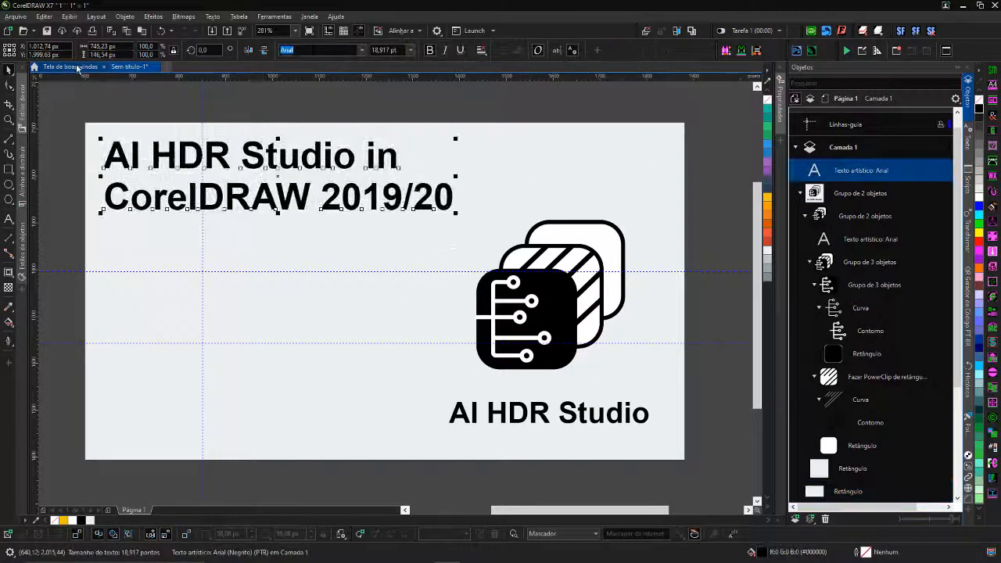
# - Open the welcome screen, and select the two-line title in the logo document
pyautogui.click(77, 68)
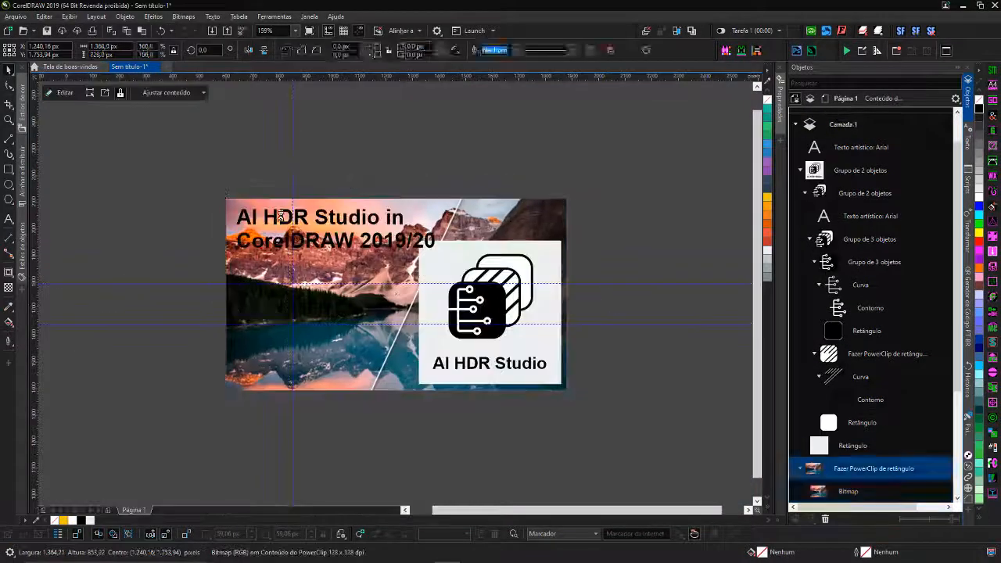
pyautogui.click(280, 217)
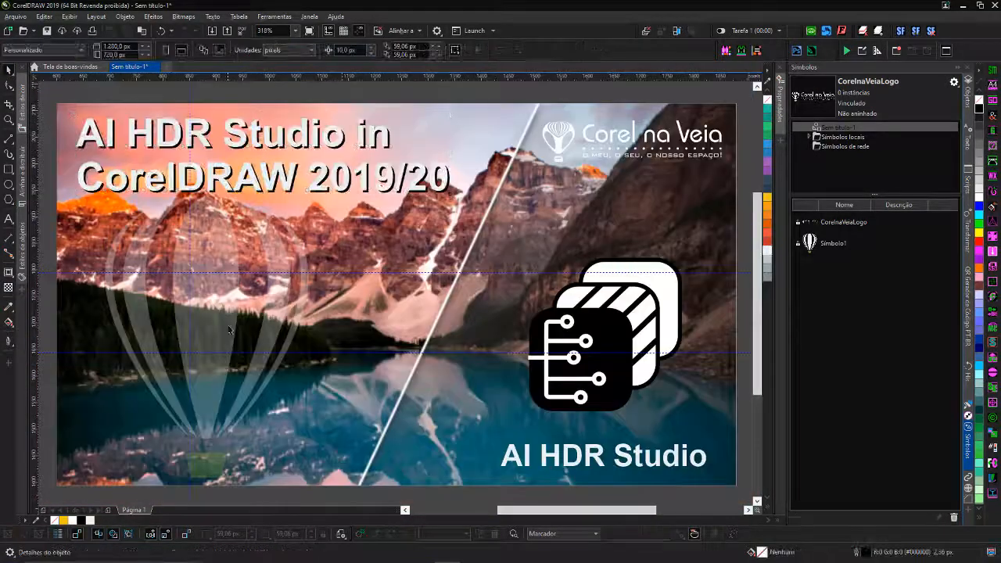
# - Save the drawing as "AI HDR Studio" in the Novo AI HDR STUDIO for CorelDRAW folder
pyautogui.hotkey('ctrl', 's')
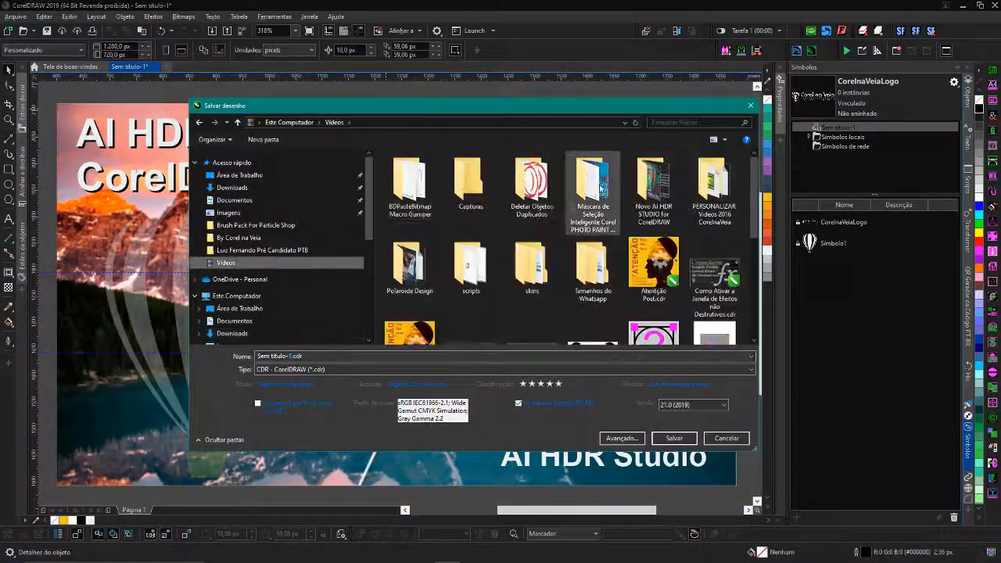
pyautogui.doubleClick(653, 180)
pyautogui.write('AI HDR Studio')
pyautogui.click(674, 437)
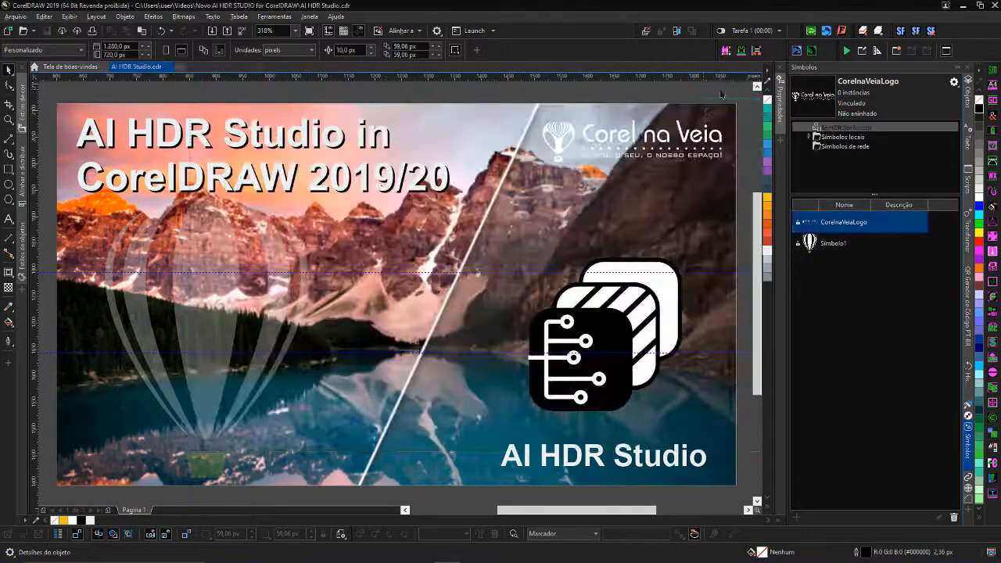
# - Preview the finished banner in full screen
pyautogui.click(739, 305)
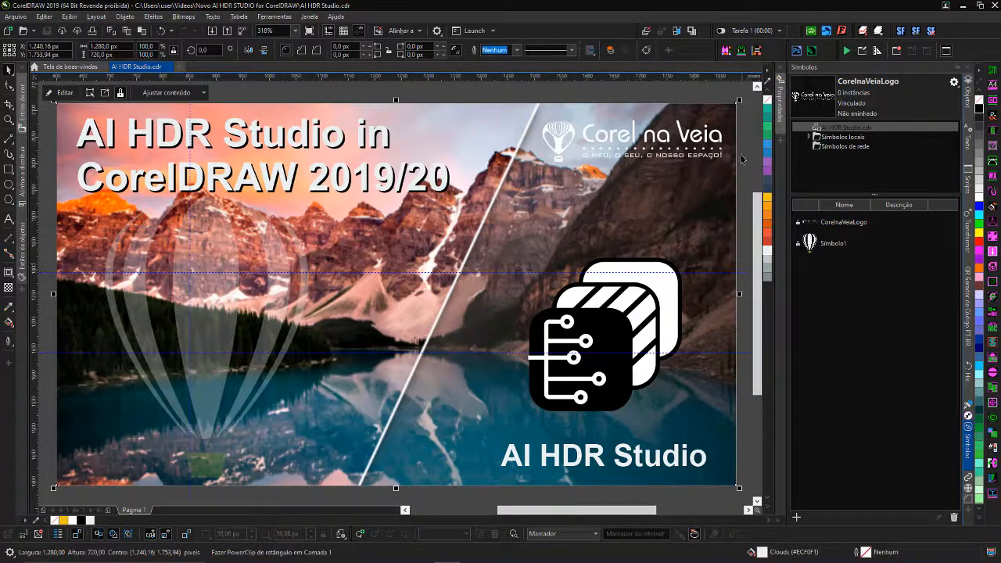
pyautogui.press('F9')
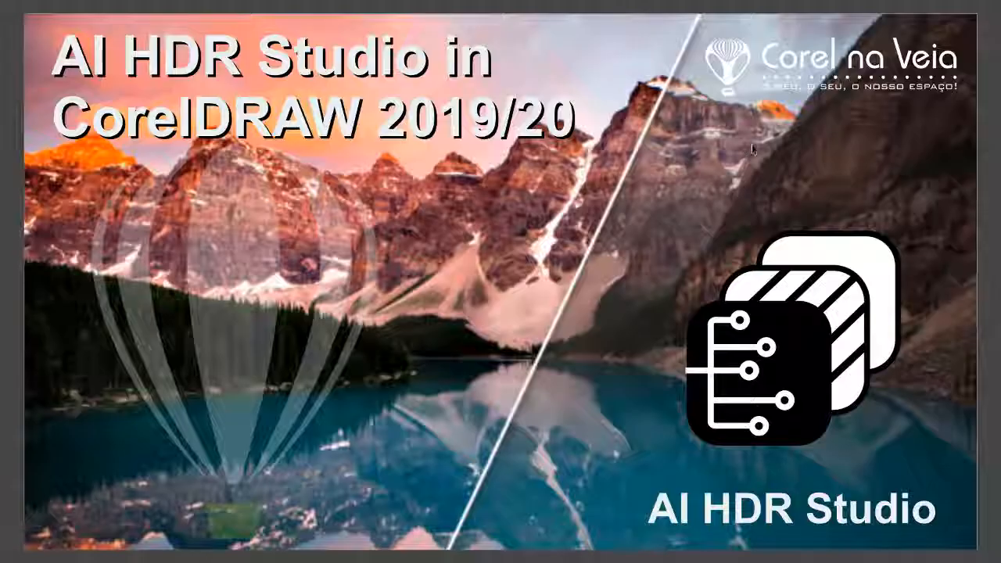